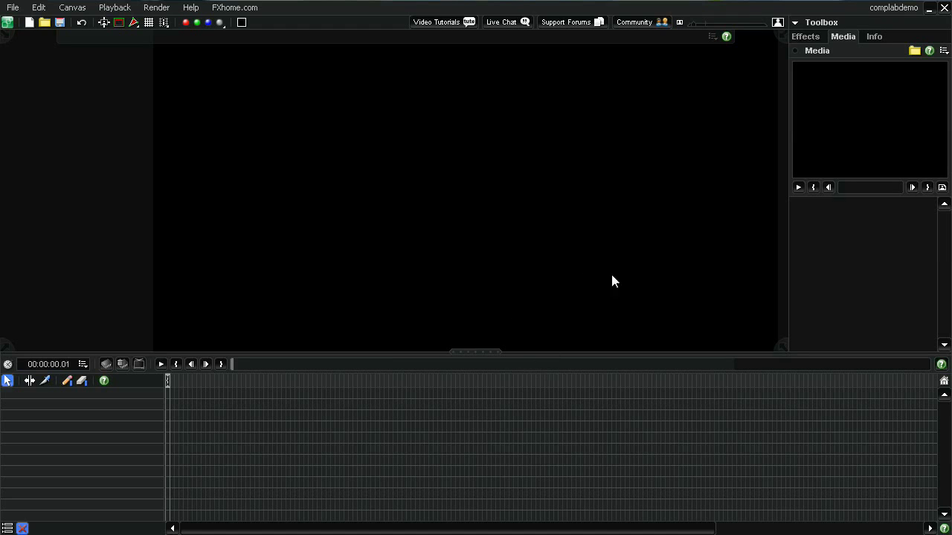
Open the media import dialog from the Media panel, showing the Sample Footage folder
click(915, 52)
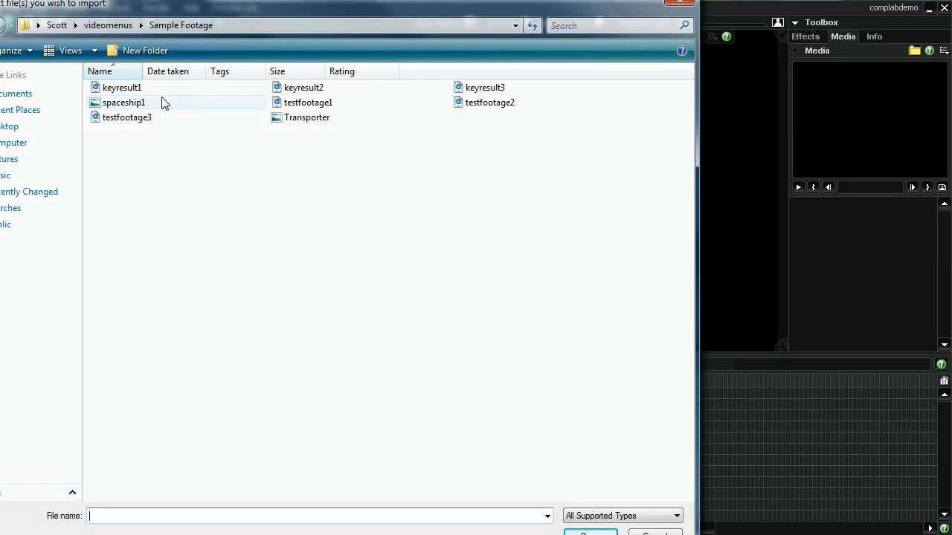
Import testfootage1 and spaceship1, then place spaceship1 on the canvas as layer 1
double_click(297, 102)
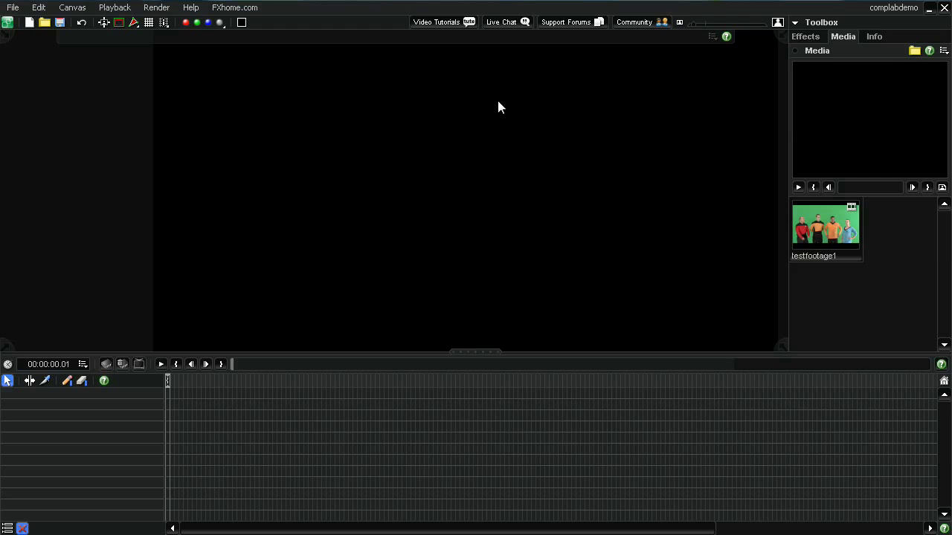
click(912, 50)
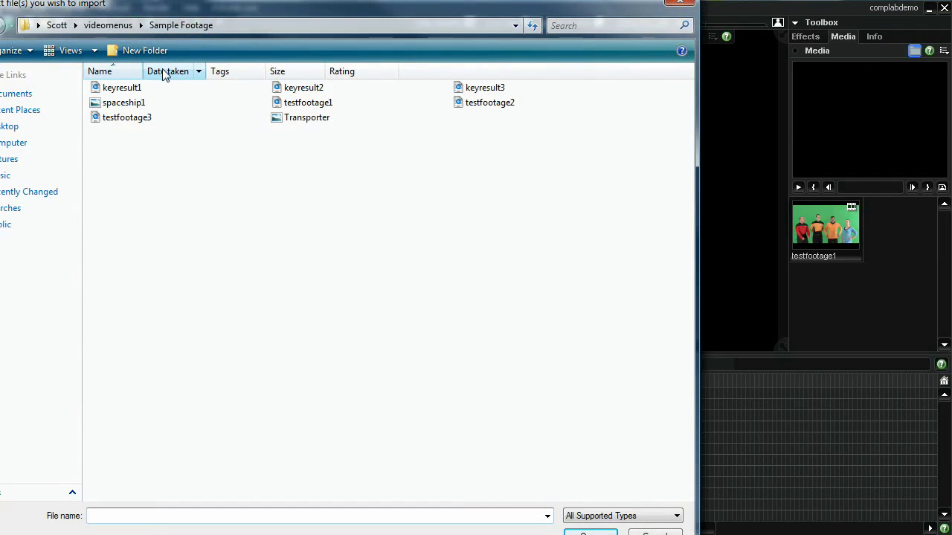
double_click(125, 103)
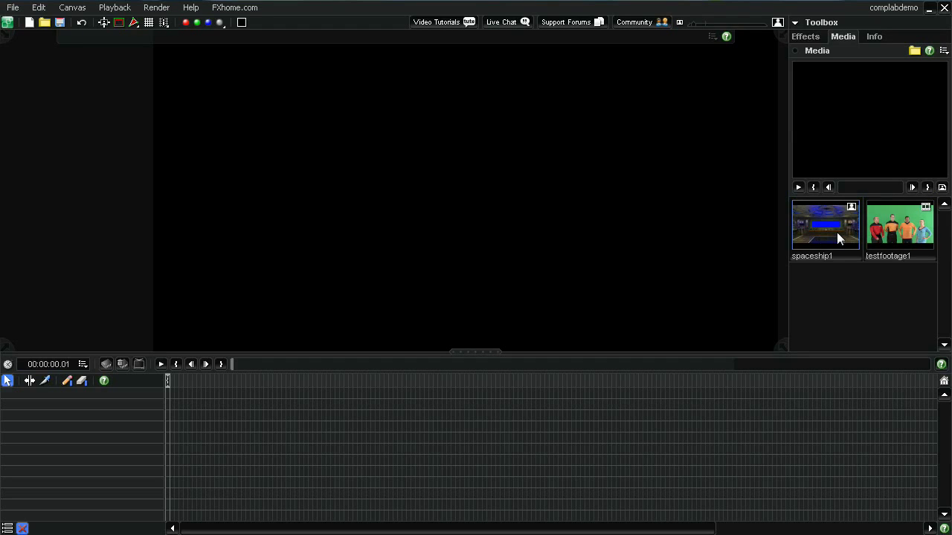
drag(834, 227, 425, 223)
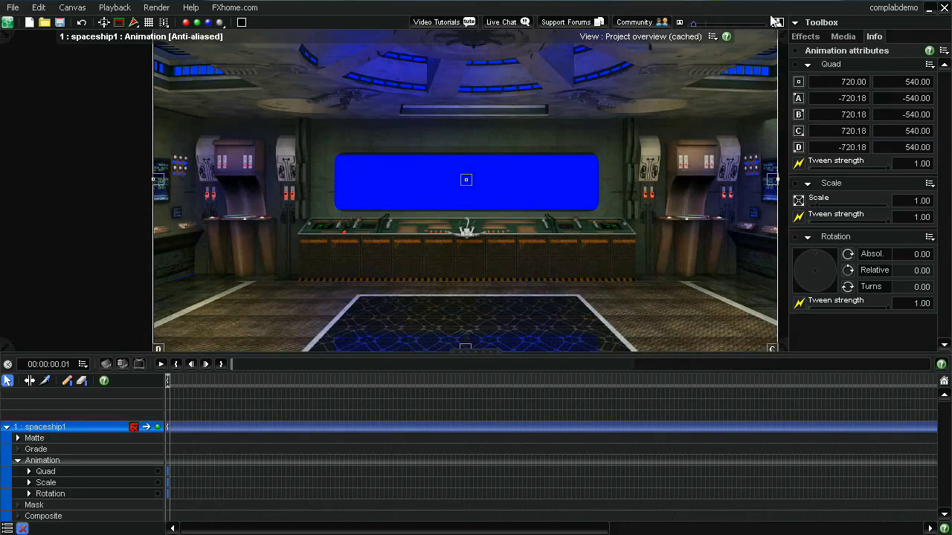
Layer testfootage1 as layer 2 over the spaceship1 background and expand its Matte settings
click(843, 37)
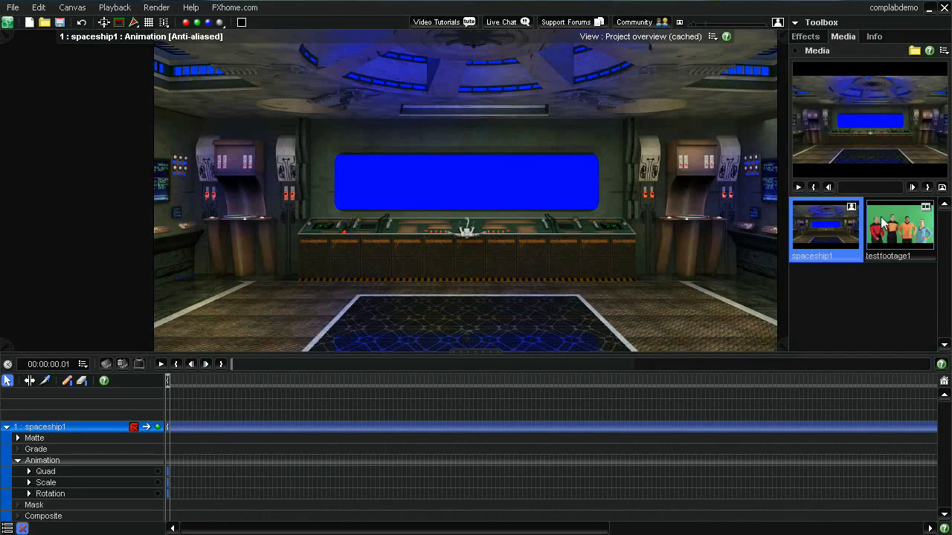
drag(900, 227, 410, 213)
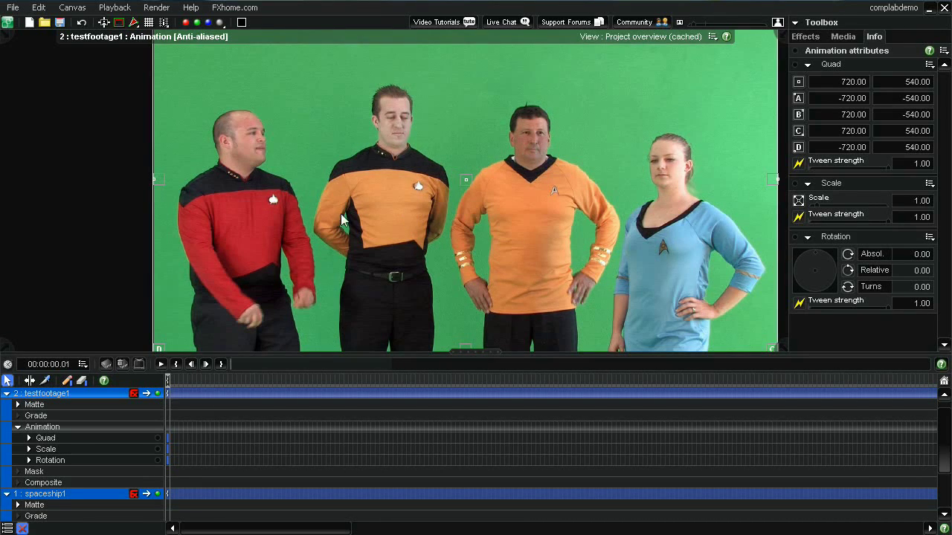
click(17, 405)
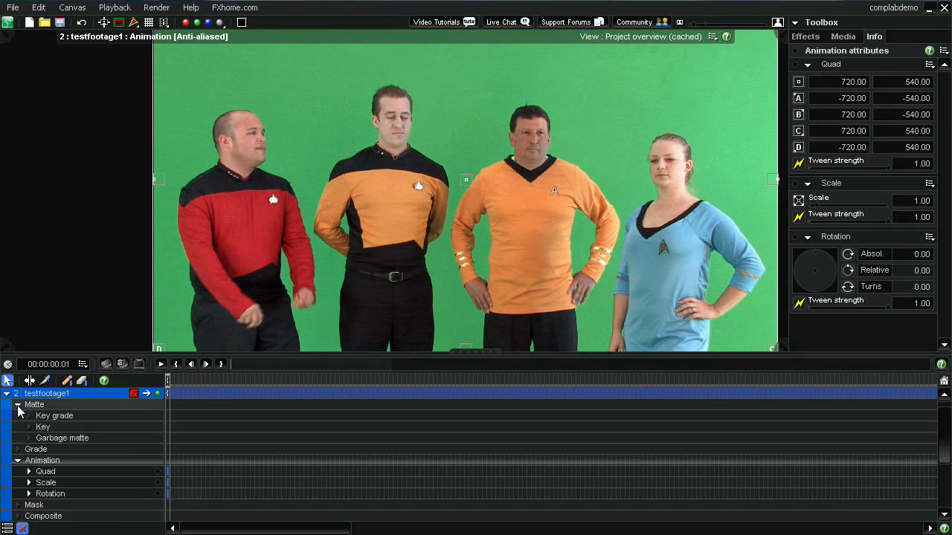
Apply an Auto Color diff. key to testfootage1 and lower User Detail to 0.42
click(40, 429)
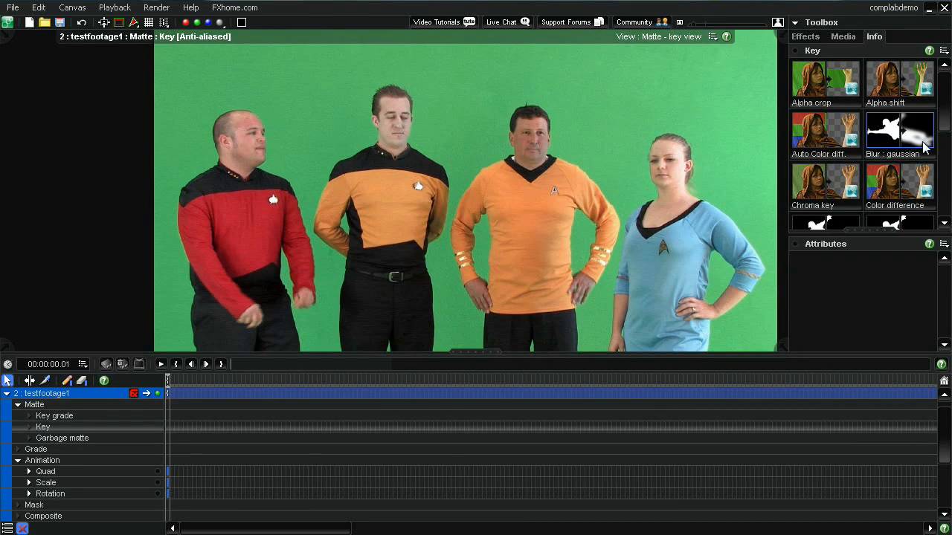
scroll(946, 173, down, 5)
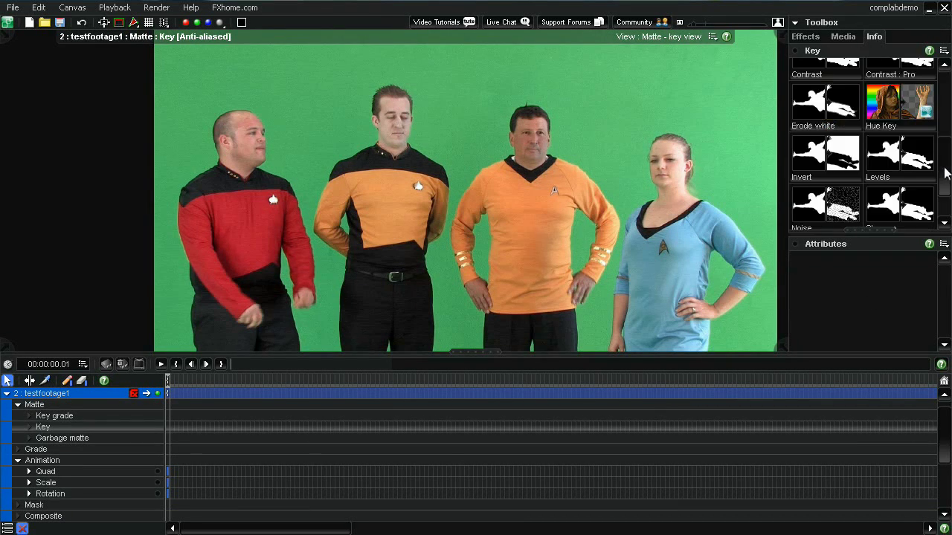
scroll(946, 148, up, 5)
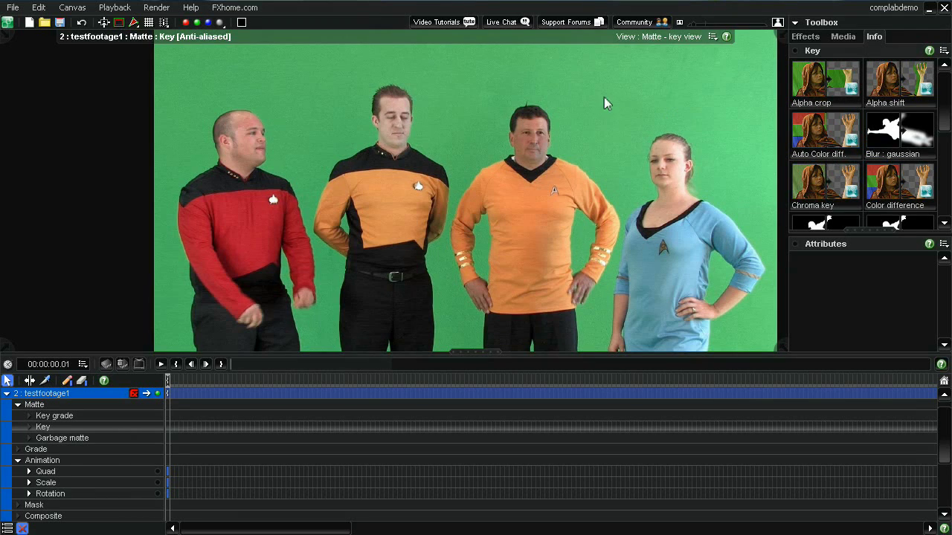
double_click(805, 143)
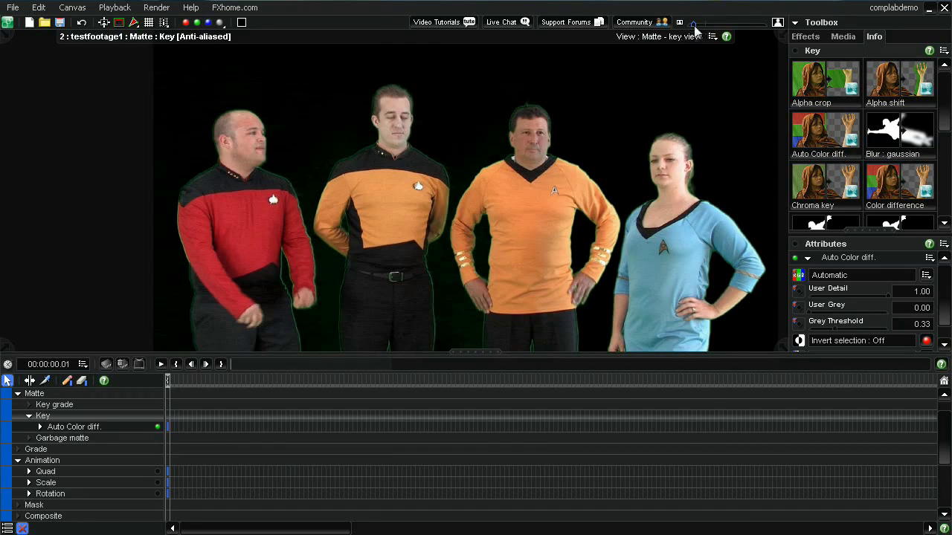
drag(694, 24, 704, 24)
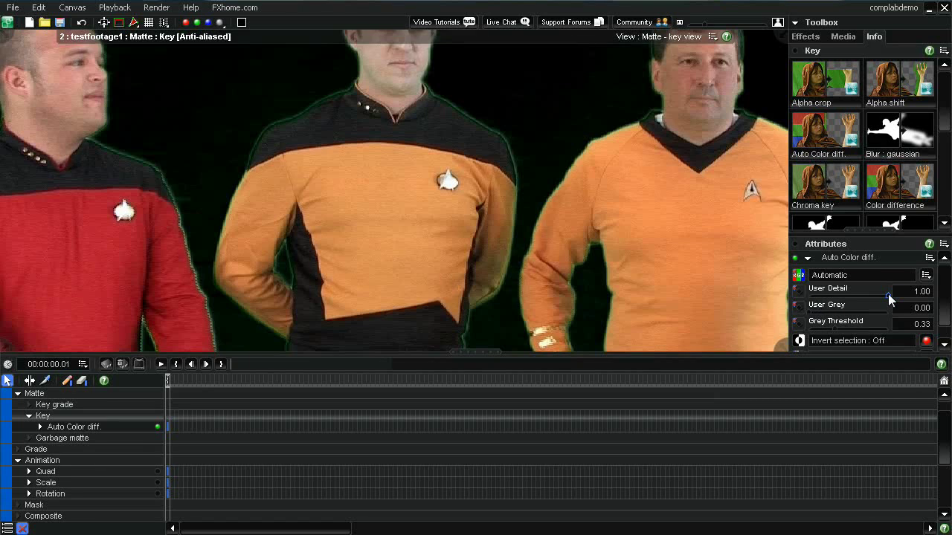
drag(888, 293, 870, 296)
drag(870, 295, 866, 295)
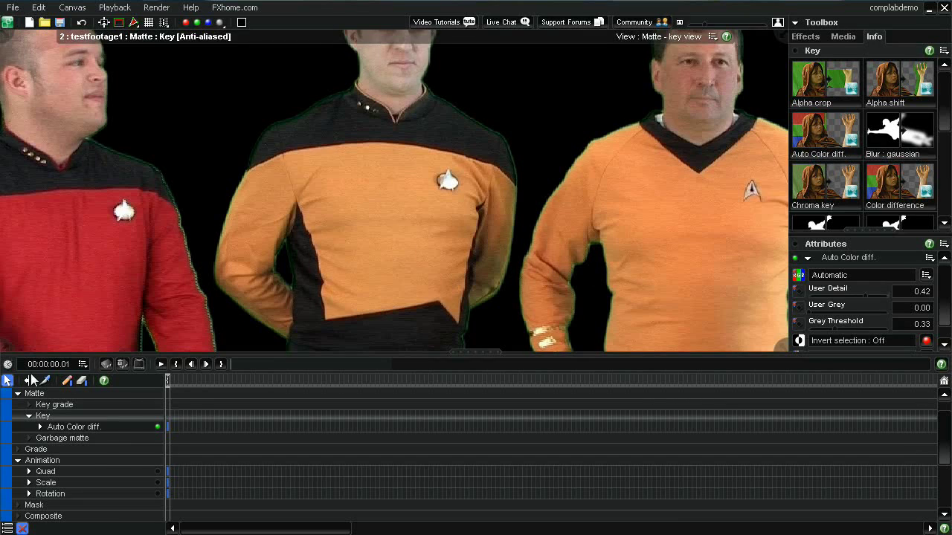
Add Green Spill suppression to testfootage1 with Transparency reduced to 34.58
click(34, 452)
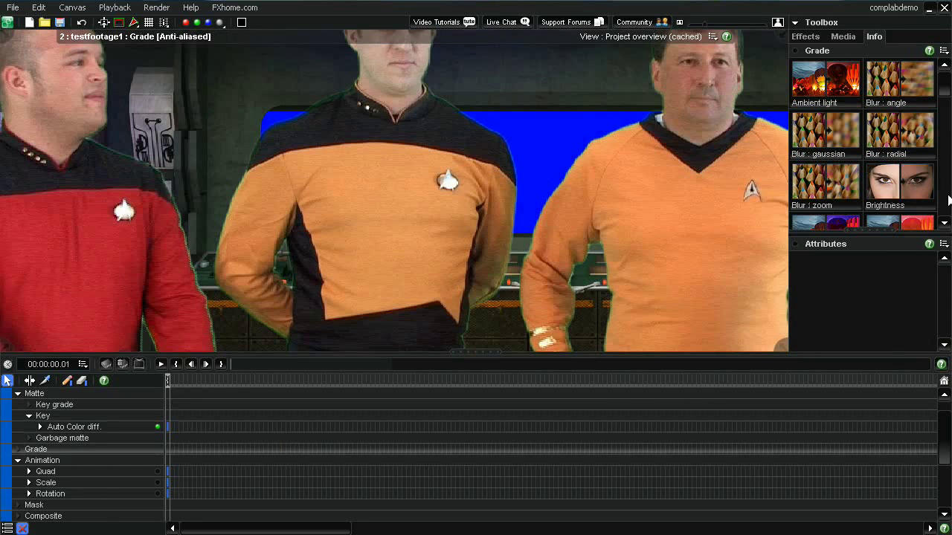
drag(945, 88, 940, 191)
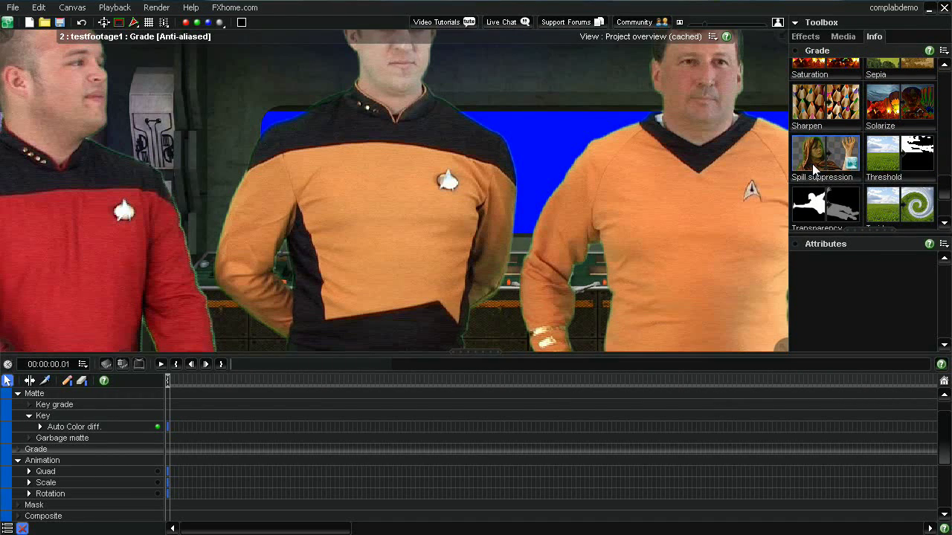
double_click(814, 171)
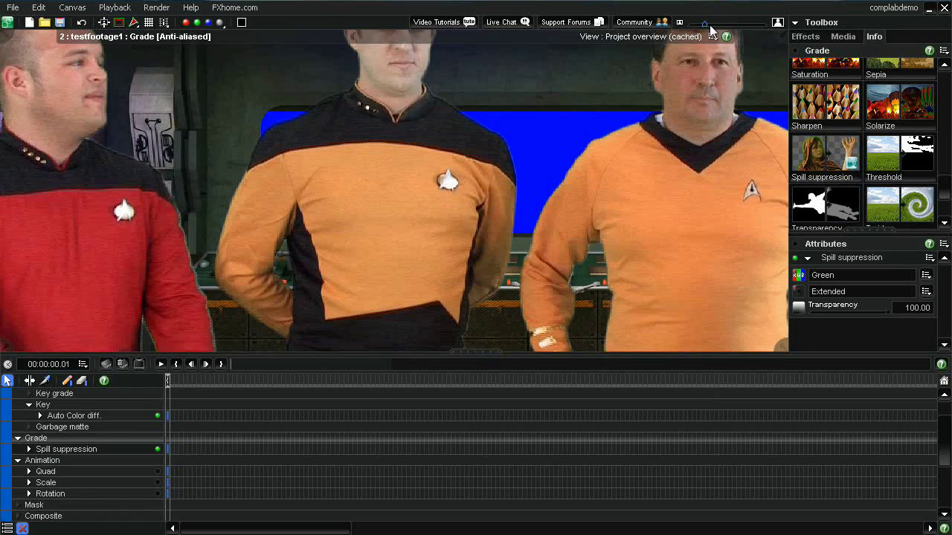
drag(710, 26, 697, 27)
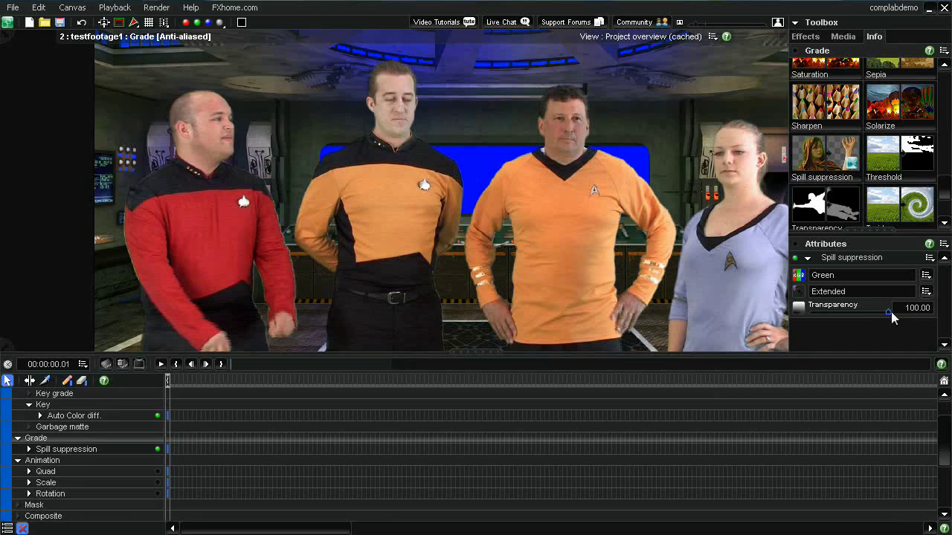
drag(891, 311, 836, 313)
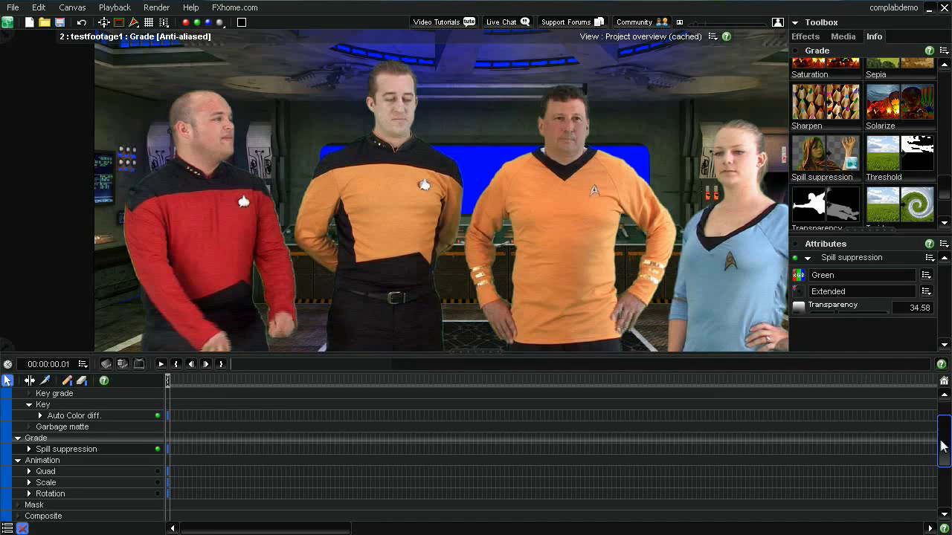
scroll(944, 447, up, 2)
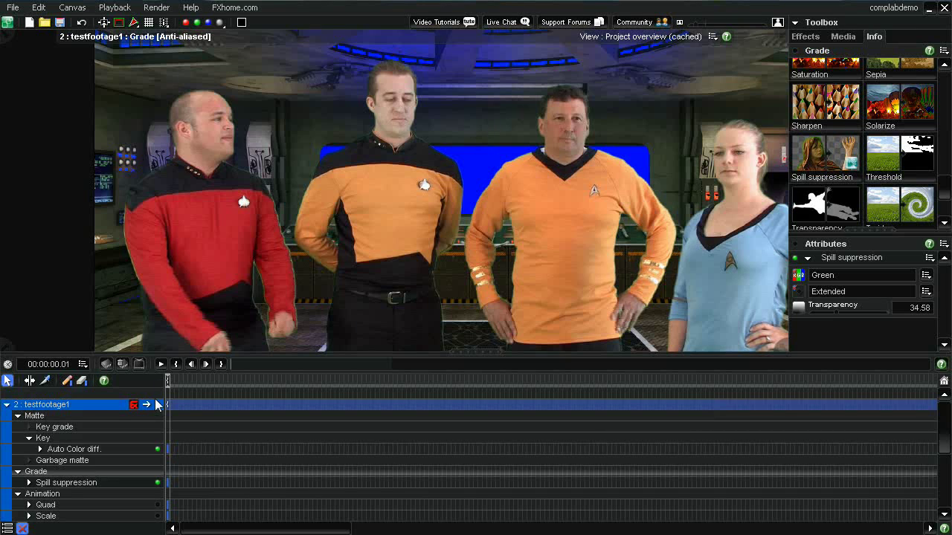
click(7, 405)
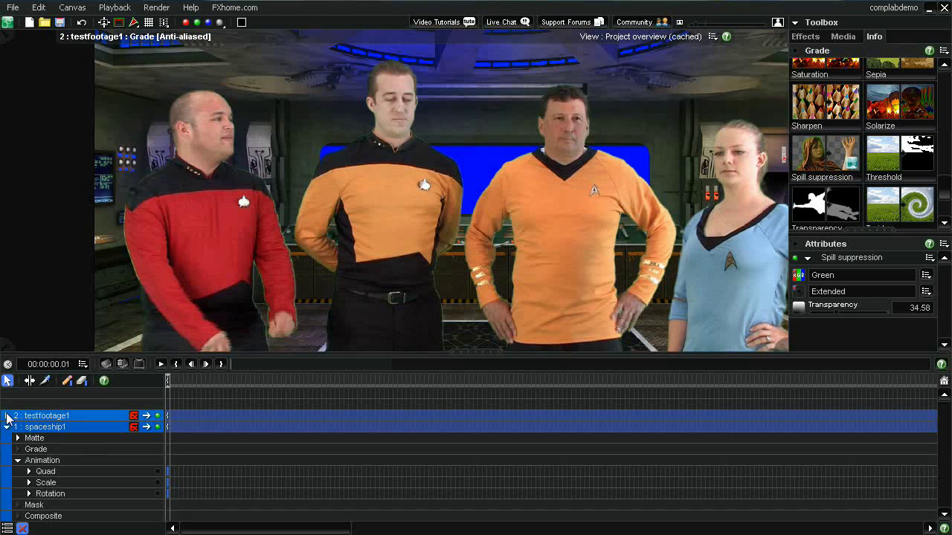
Add a Blur : gaussian effect to the spaceship1 layer at Strength 4
click(34, 451)
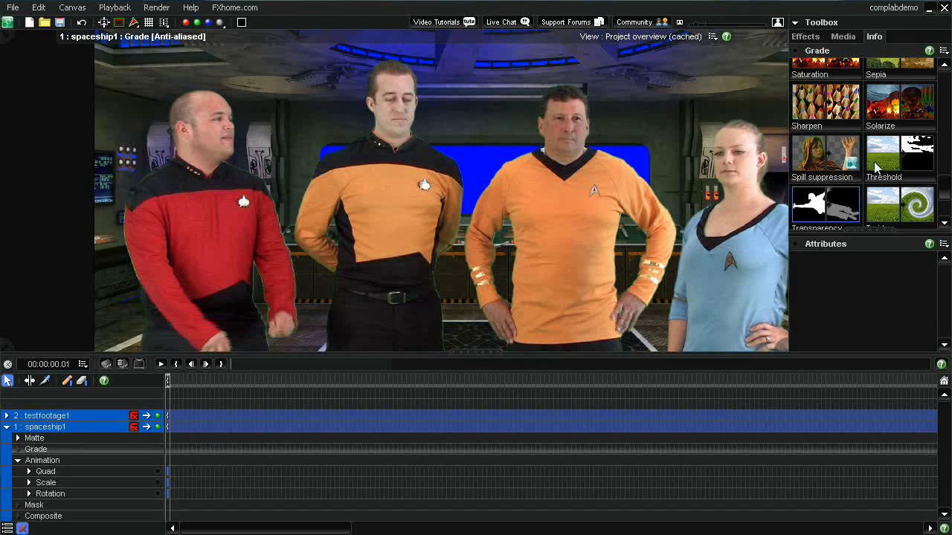
drag(943, 195, 945, 77)
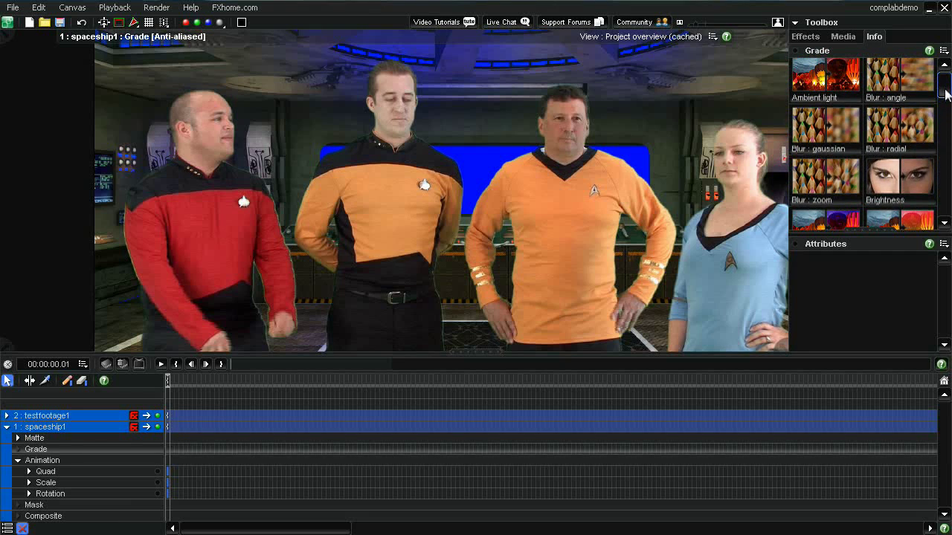
double_click(818, 126)
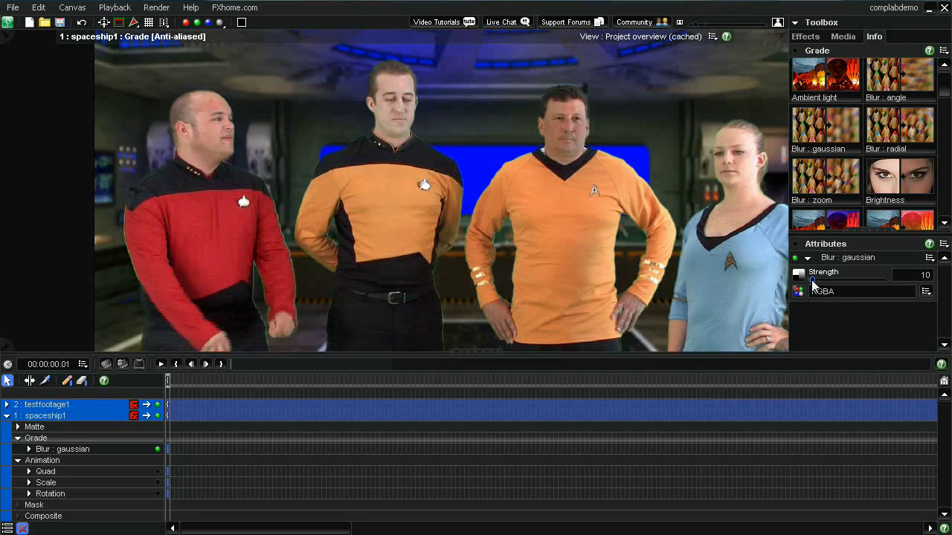
drag(812, 281, 810, 282)
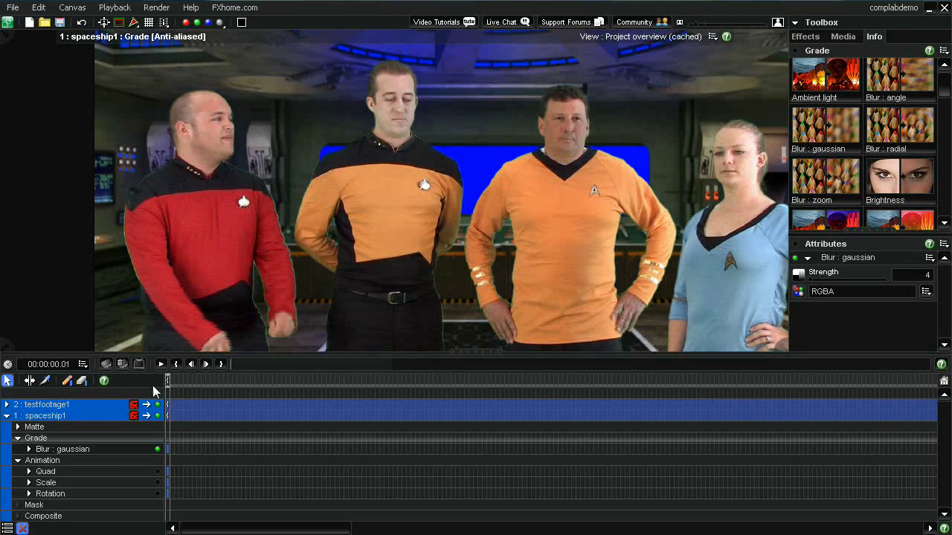
Apply a Light spill effect in testfootage1's Composite settings
click(6, 417)
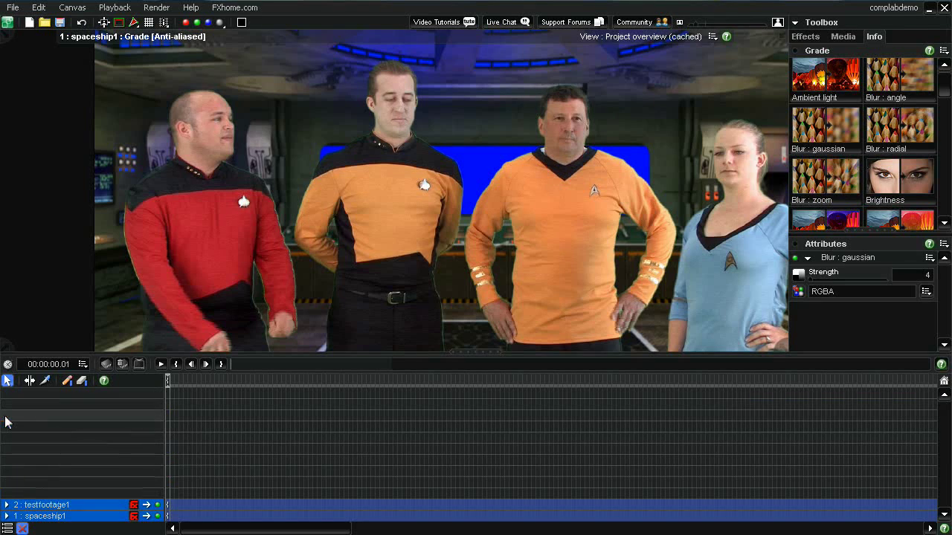
click(6, 506)
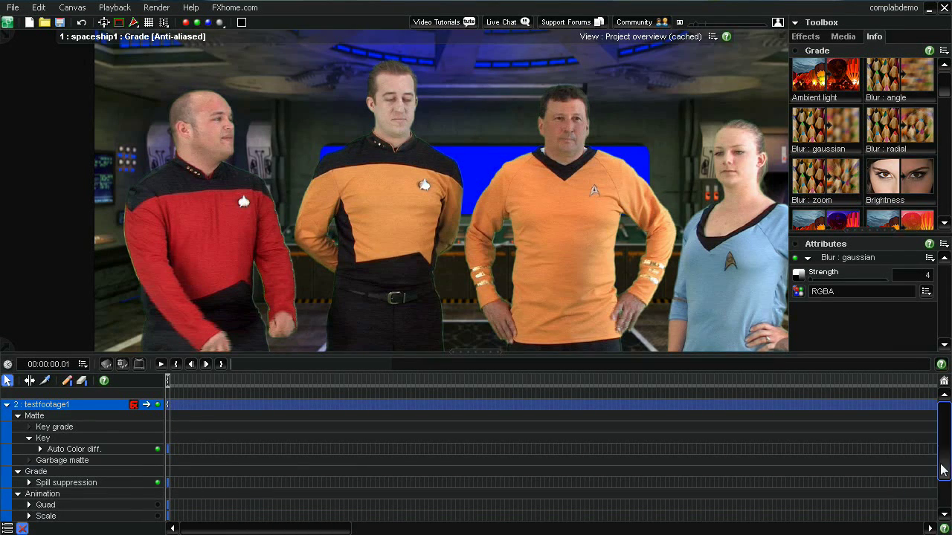
drag(943, 470, 943, 500)
click(20, 516)
click(42, 508)
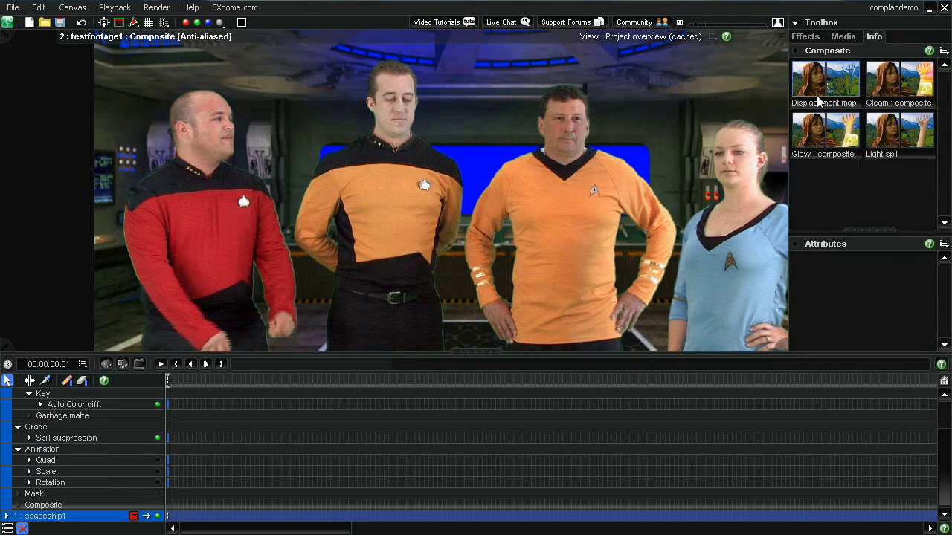
double_click(901, 141)
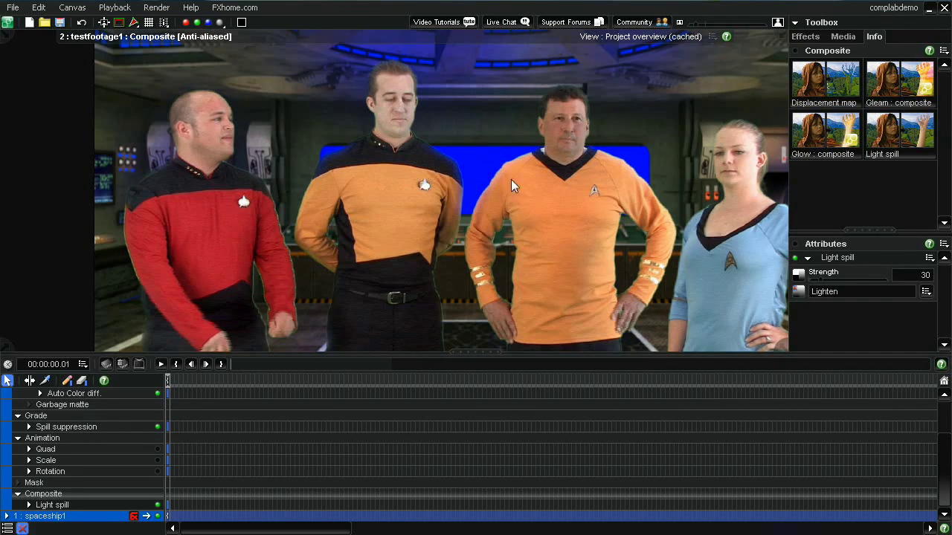
Try Darken and Add blend modes for the light spill, settle on Multiply, Strength 17
click(926, 292)
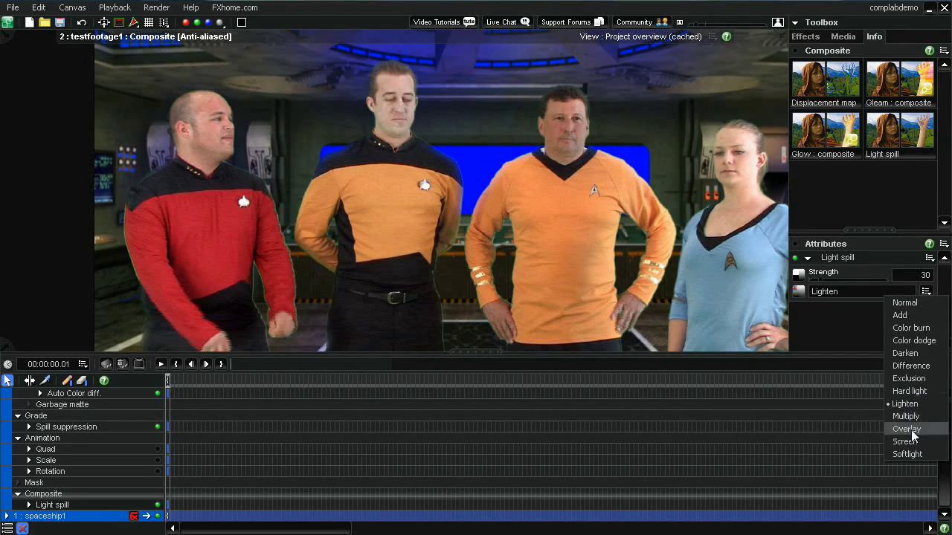
click(914, 358)
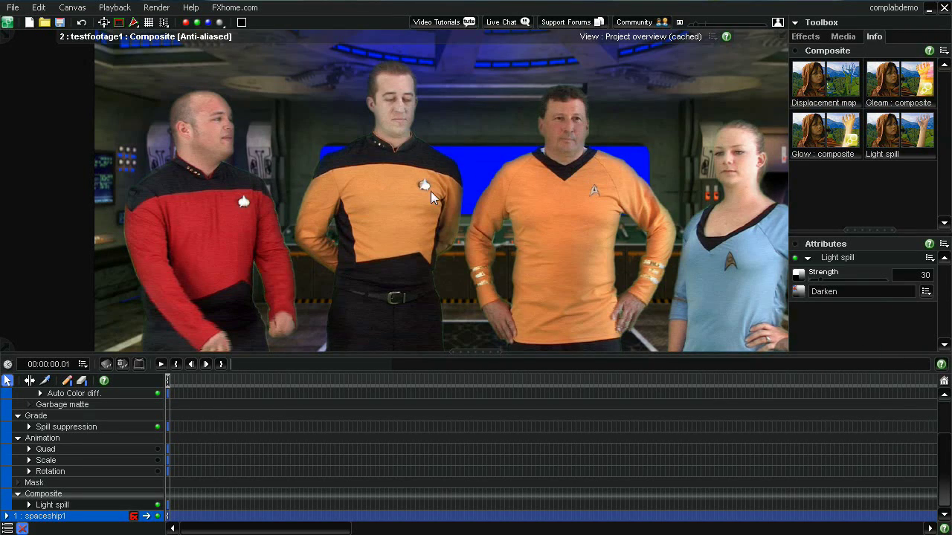
click(926, 292)
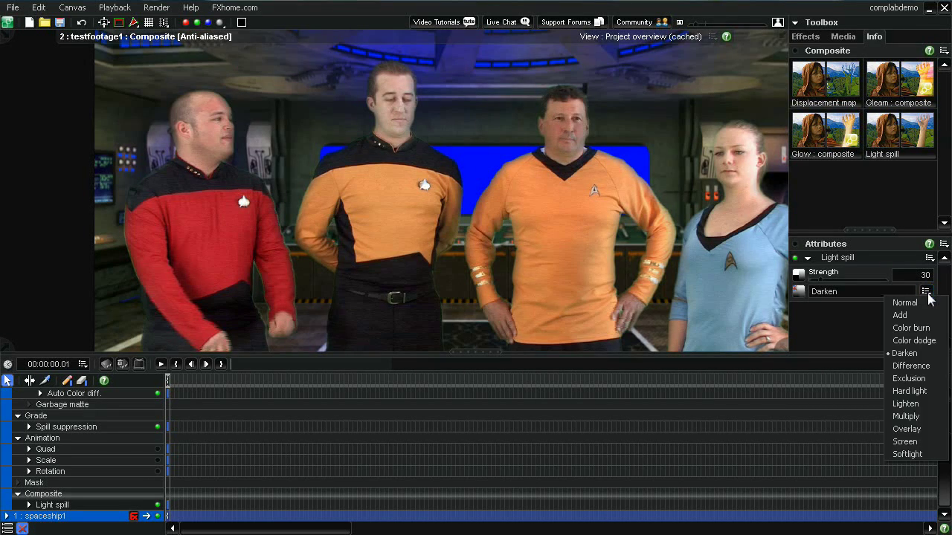
click(925, 316)
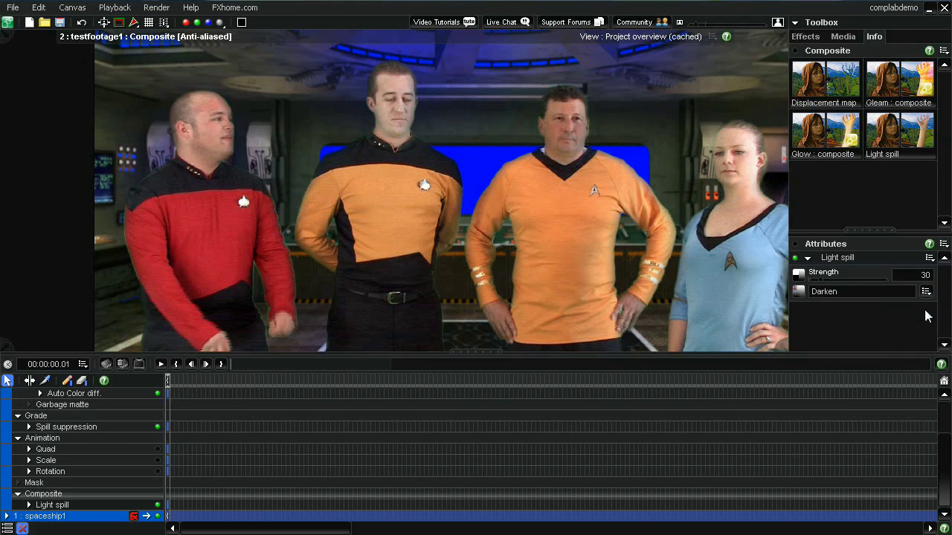
click(926, 293)
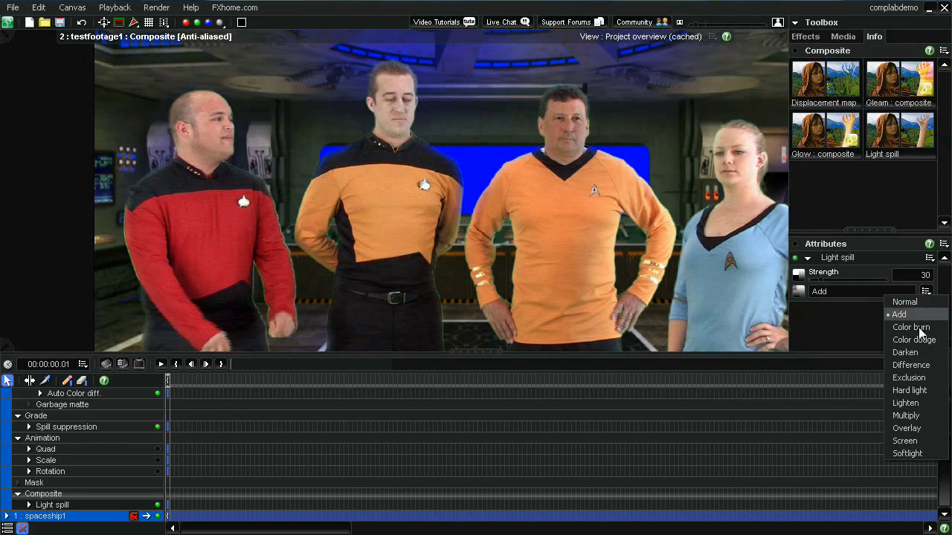
click(906, 416)
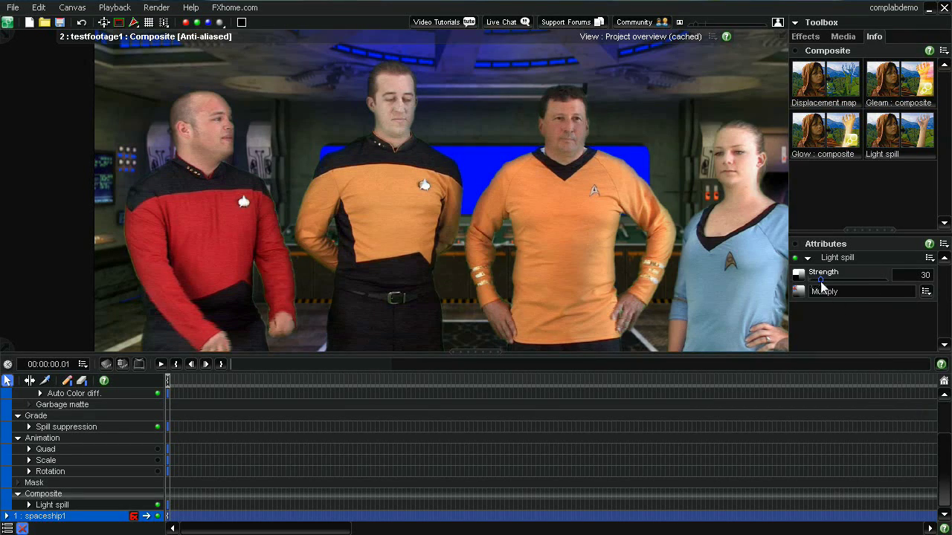
drag(820, 281, 816, 284)
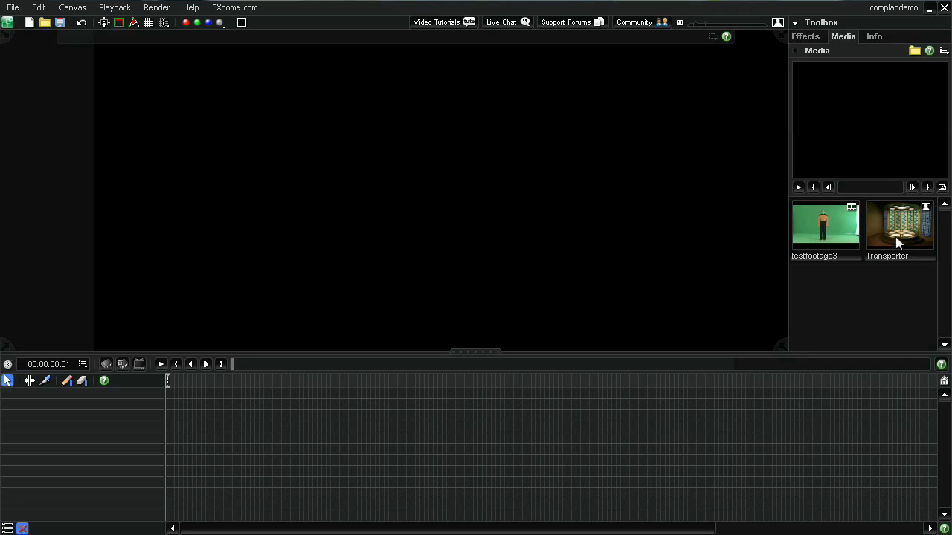
Drop Transporter into the viewer as layer 1, stack testfootage3 above it, and zoom out
drag(401, 218, 403, 214)
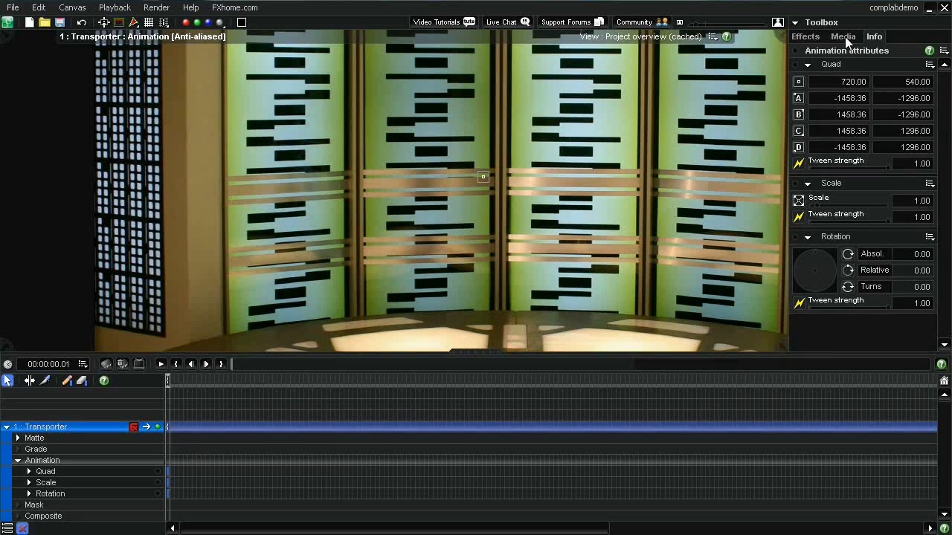
click(843, 37)
click(827, 235)
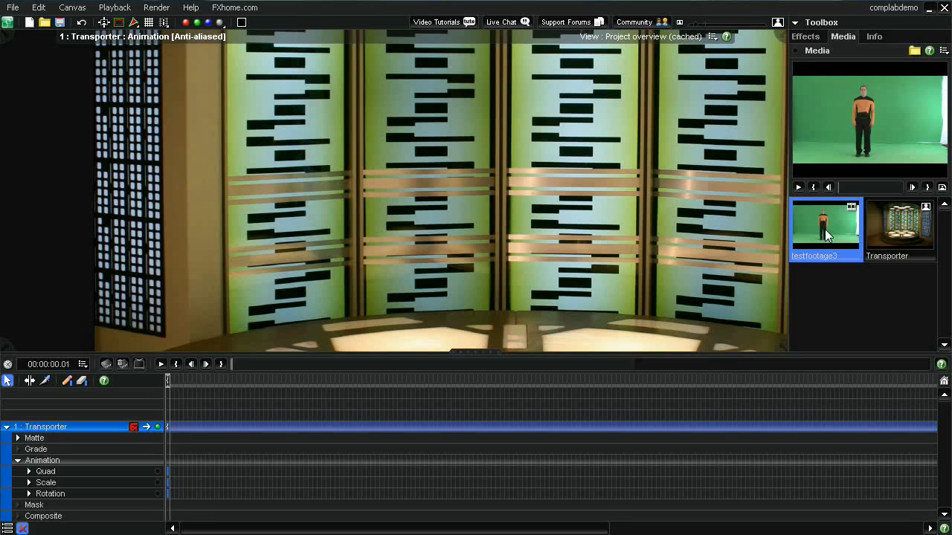
drag(827, 236, 519, 207)
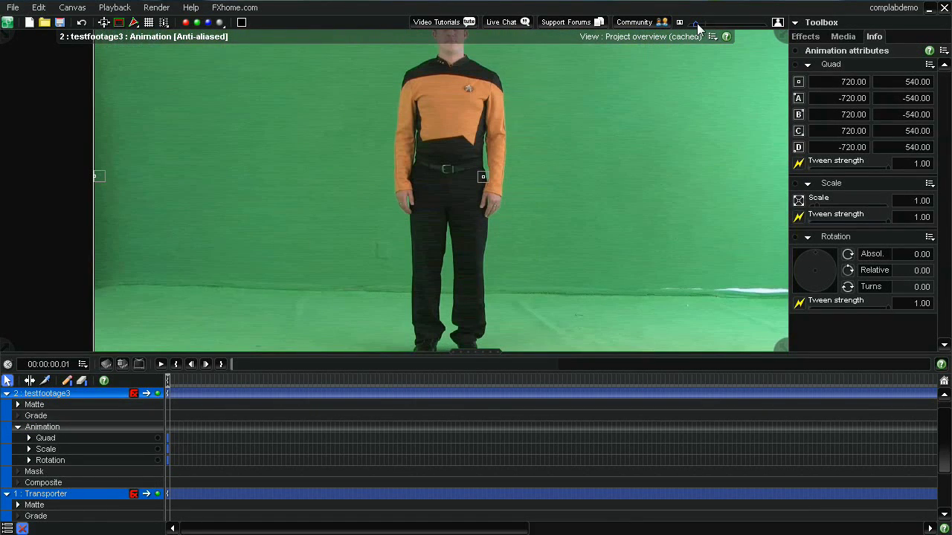
drag(695, 23, 692, 25)
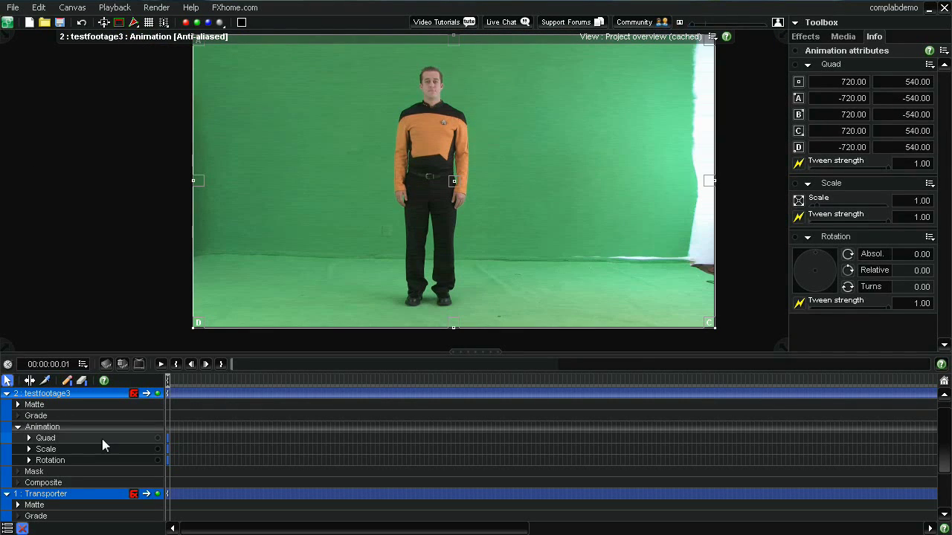
Key testfootage3 with Auto Color diff., toggling it off and on to compare with the original
click(17, 405)
click(45, 429)
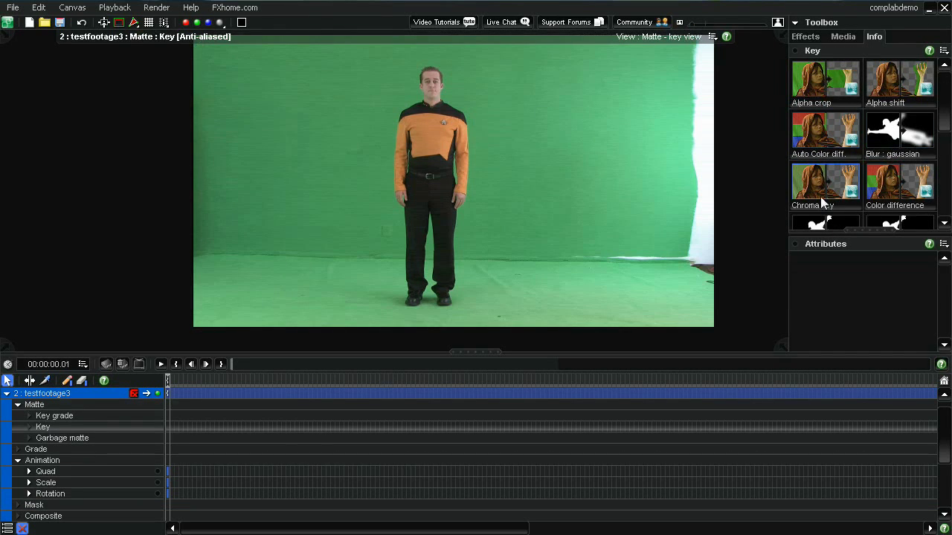
double_click(811, 137)
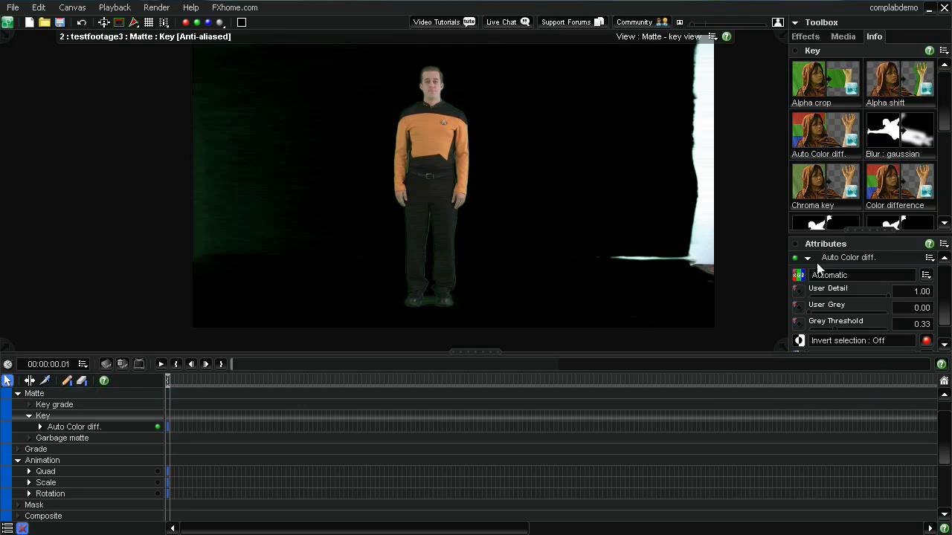
click(795, 258)
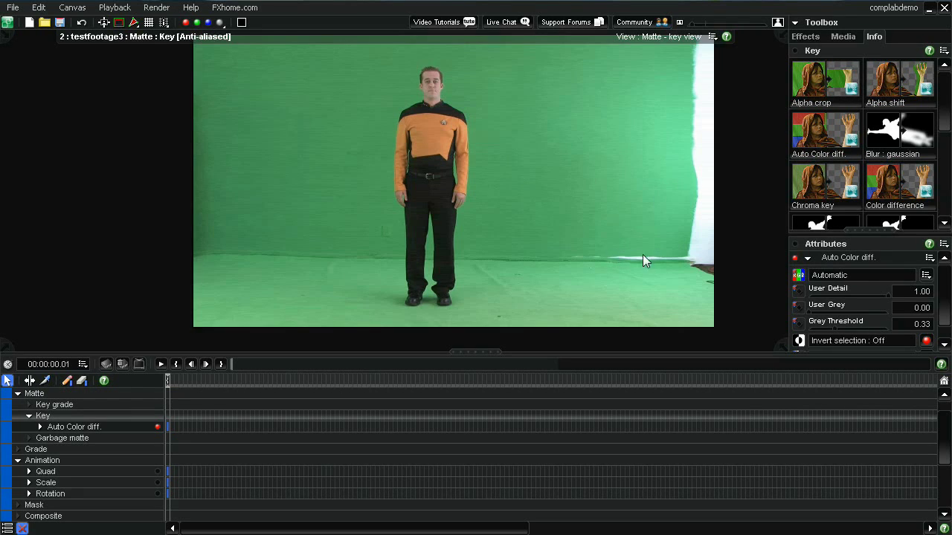
click(795, 258)
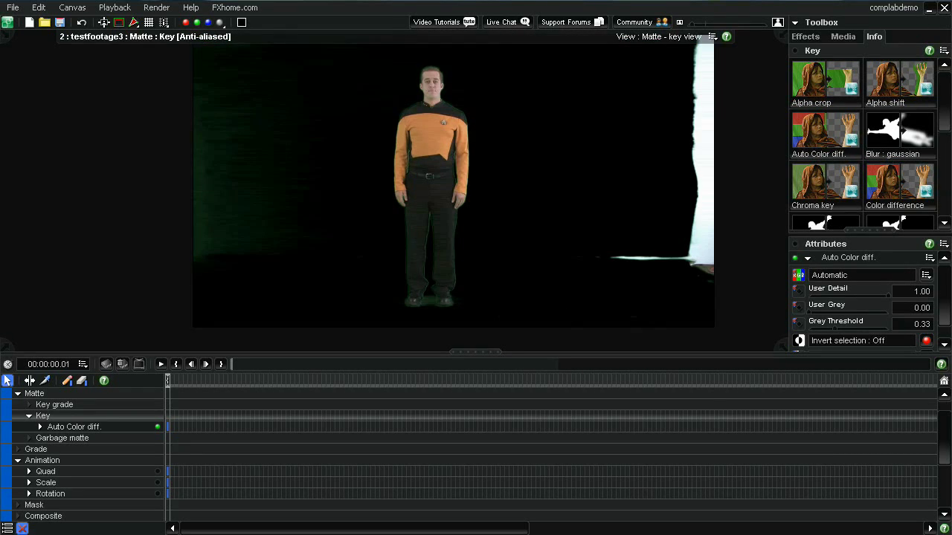
click(46, 439)
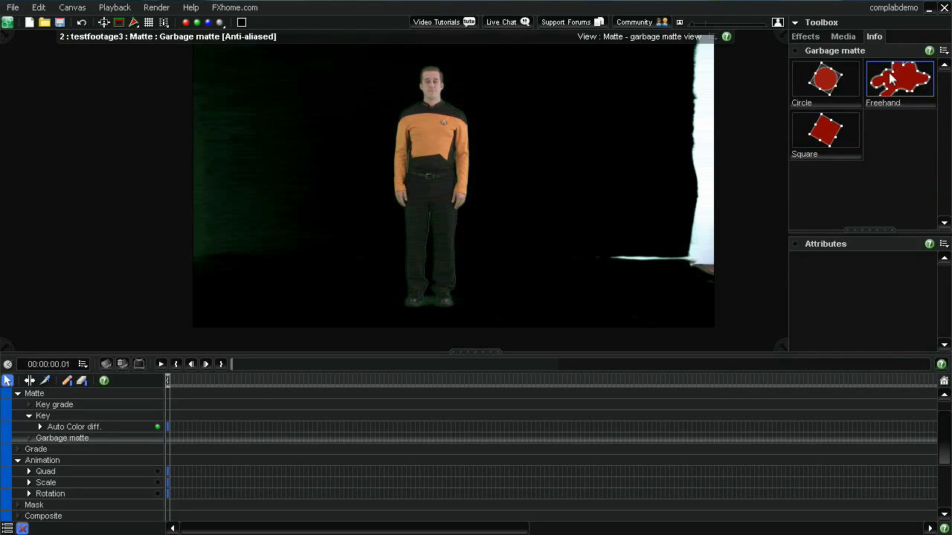
Add a Square garbage matte over the right edge, its bottom corners pulled to the frame bottom
click(824, 146)
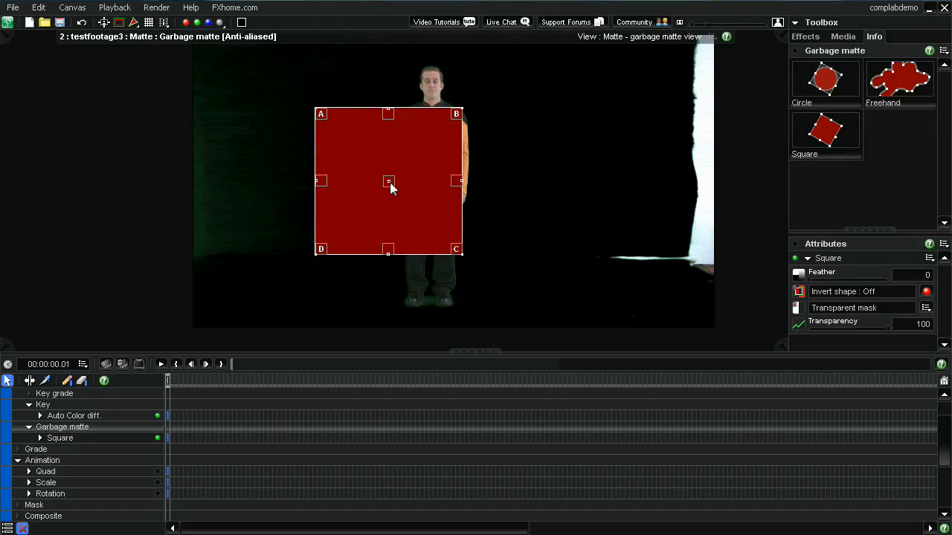
drag(390, 184, 749, 99)
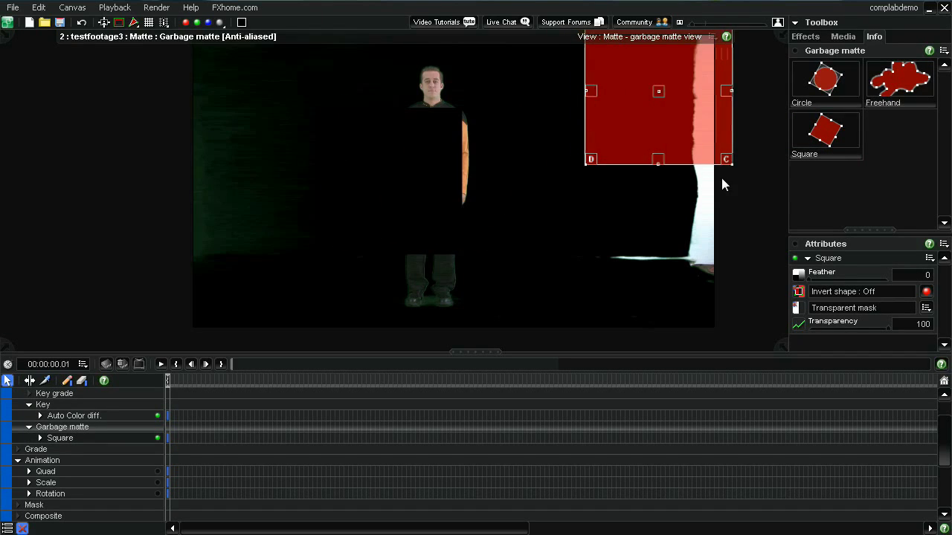
drag(728, 166, 729, 328)
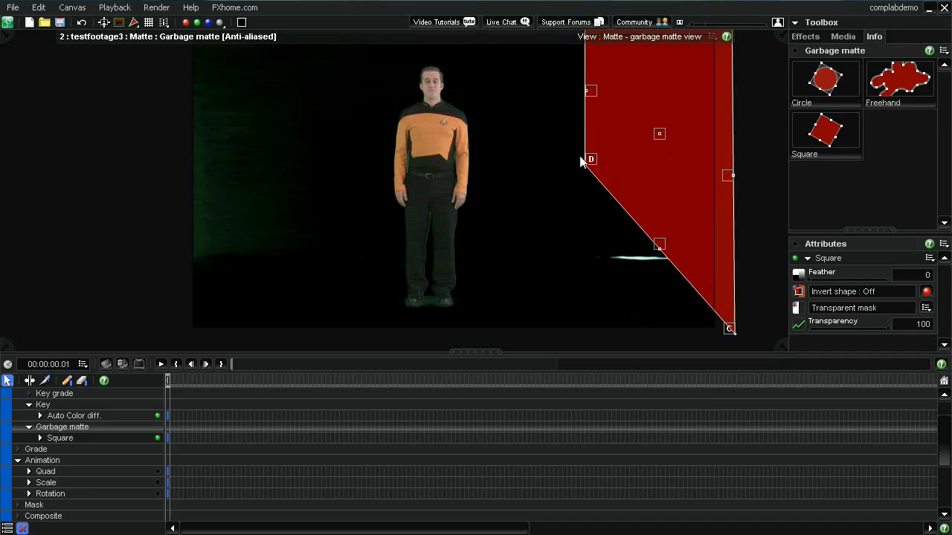
drag(590, 159, 562, 325)
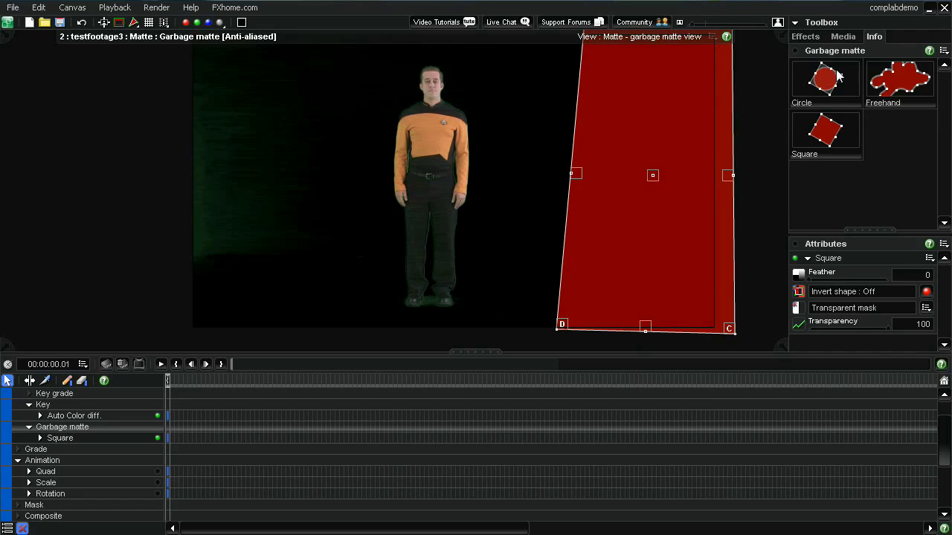
Add a second Square garbage matte covering the left edge, then reselect the testfootage3 layer
click(830, 136)
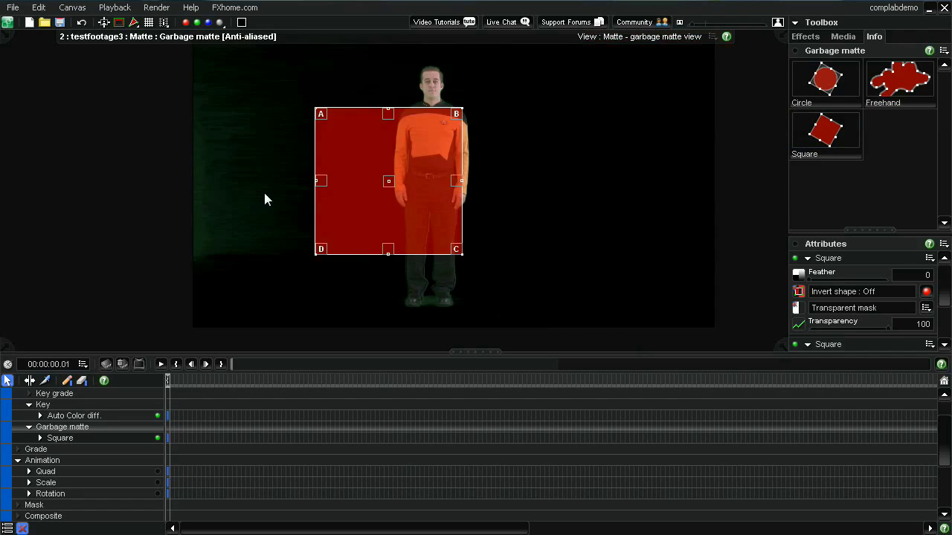
drag(393, 182, 196, 106)
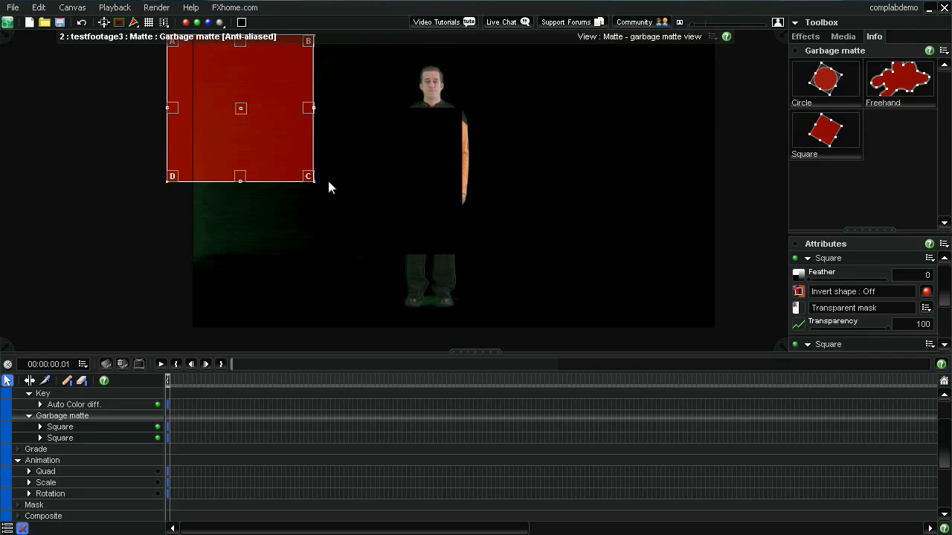
drag(311, 178, 351, 329)
drag(169, 179, 154, 339)
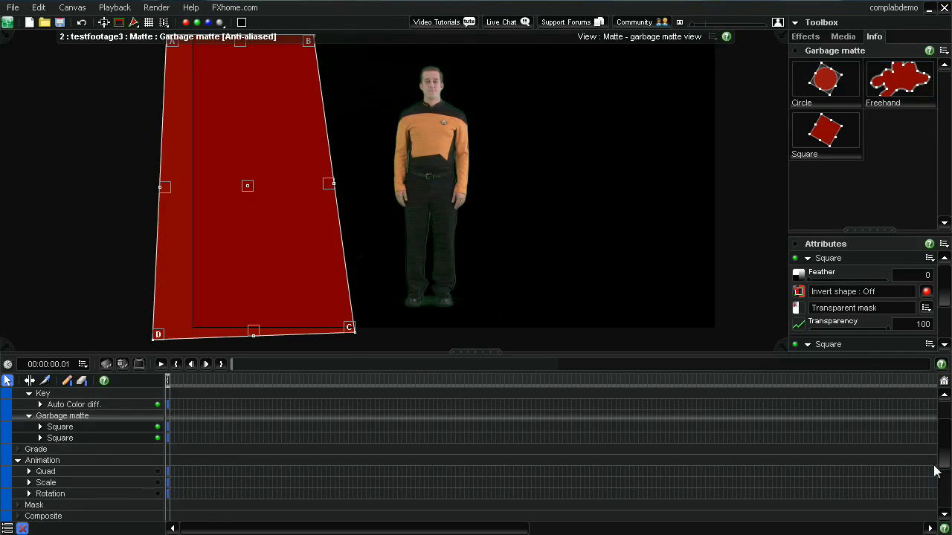
scroll(943, 460, up, 2)
click(99, 402)
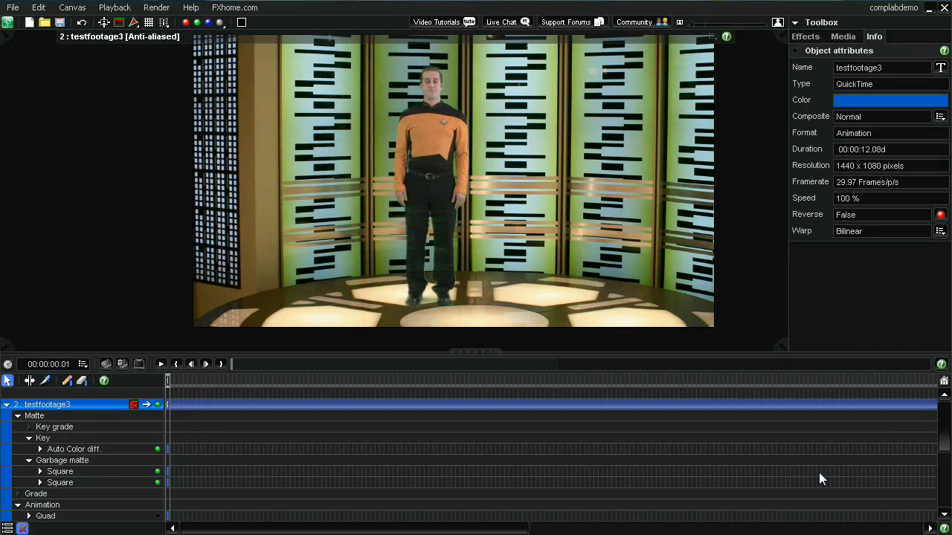
Apply Spill suppression to testfootage3 and lower its transparency to 66.36
scroll(941, 463, down, 3)
scroll(941, 462, down, 3)
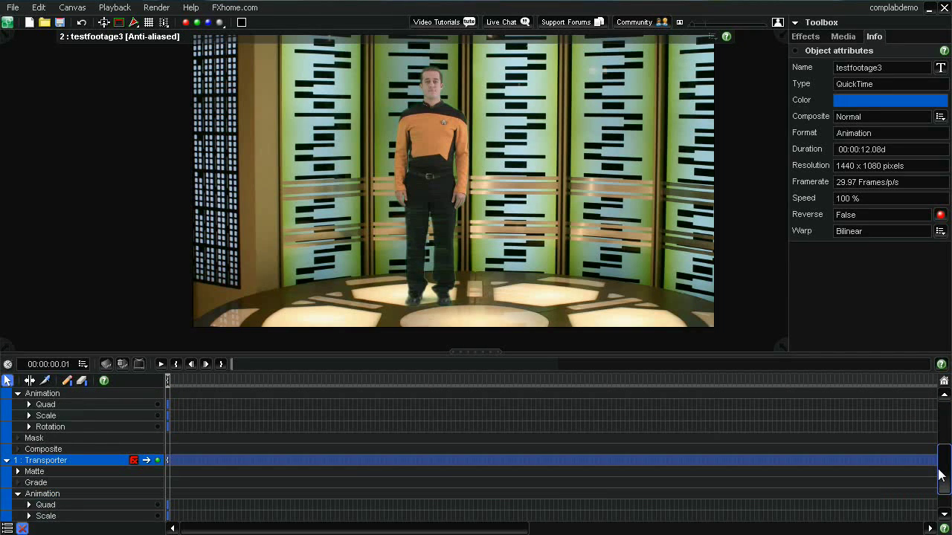
drag(941, 476, 941, 454)
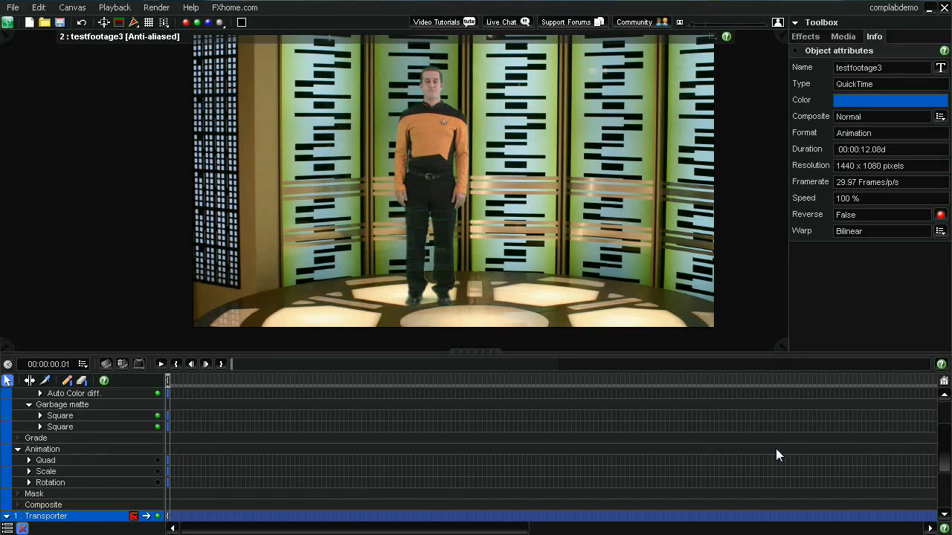
scroll(949, 443, up, 3)
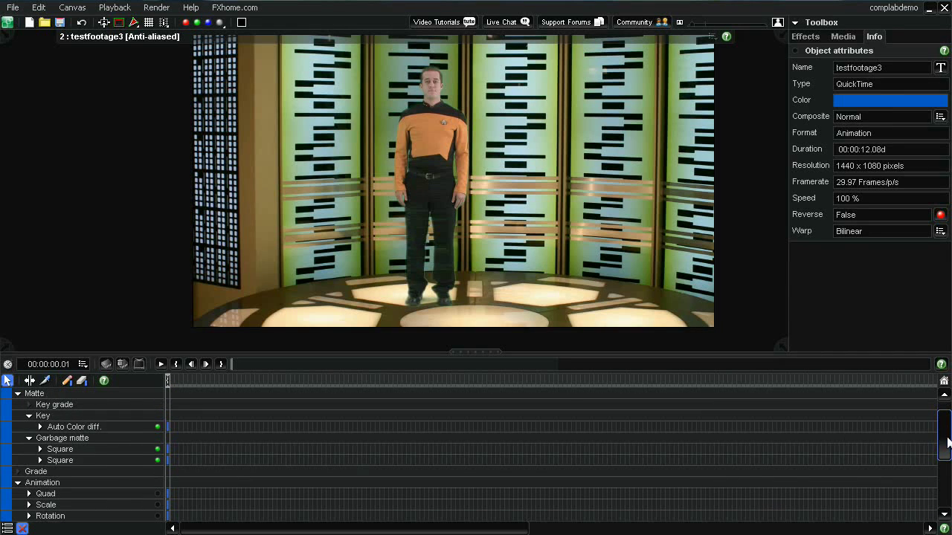
click(31, 473)
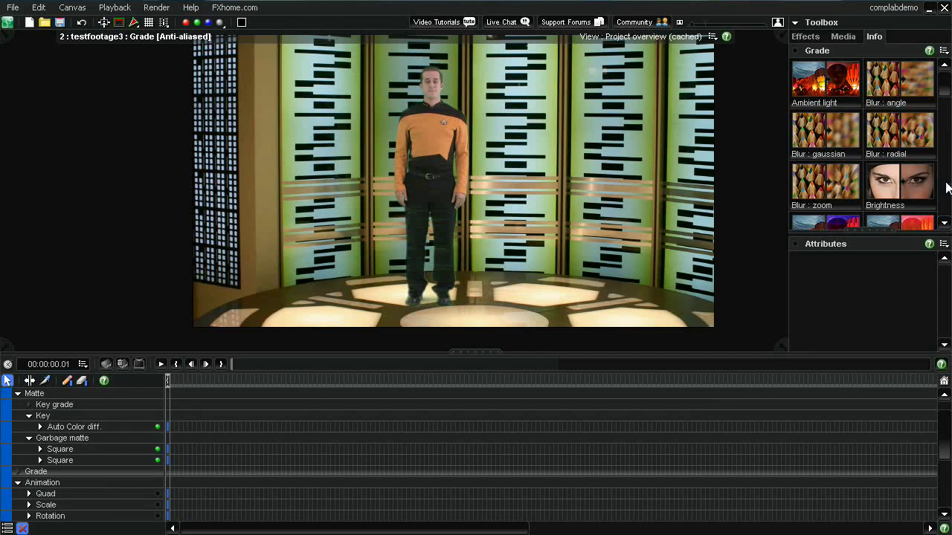
scroll(830, 173, down, 9)
double_click(827, 163)
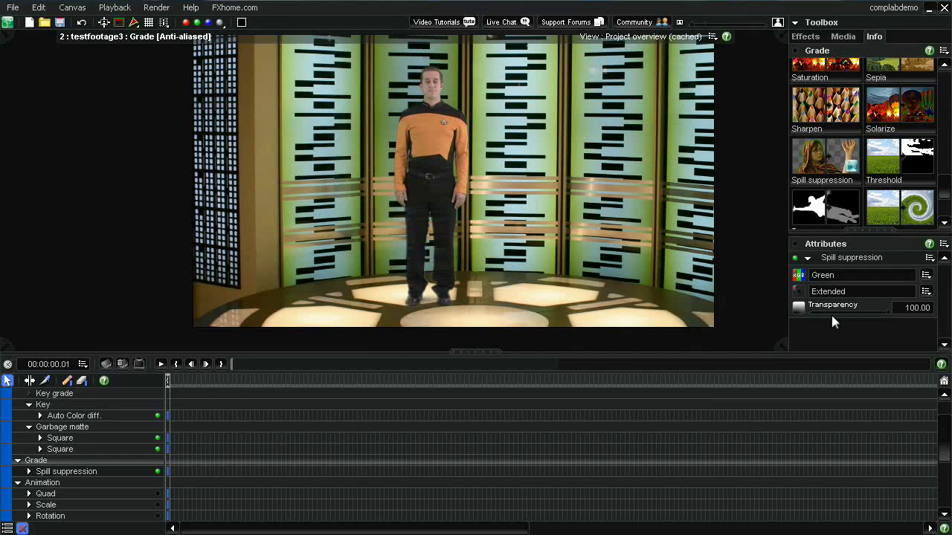
drag(876, 313, 870, 312)
Add a Gamma grade, at 1.00, to the testfootage3 crewman footage
scroll(947, 447, up, 1)
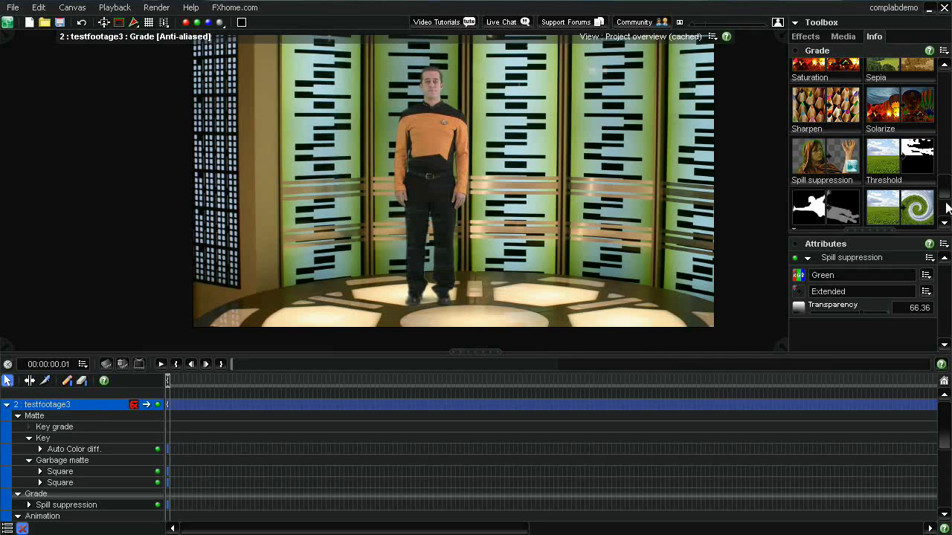
scroll(946, 182, up, 2)
drag(946, 183, 948, 154)
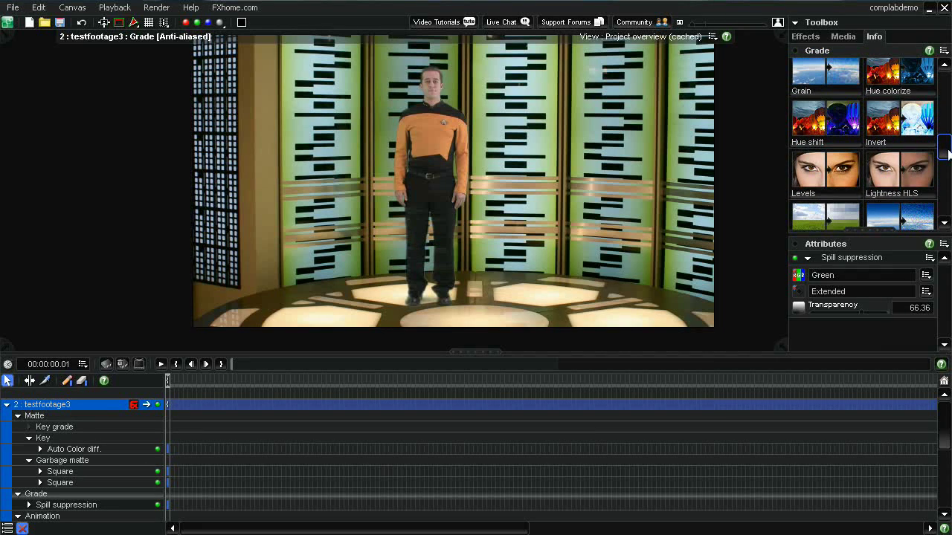
scroll(948, 154, up, 2)
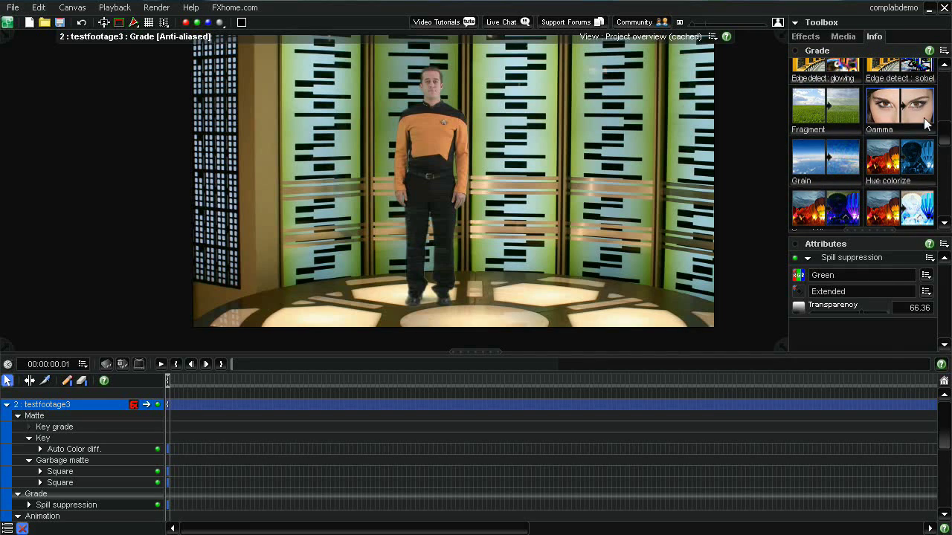
double_click(916, 115)
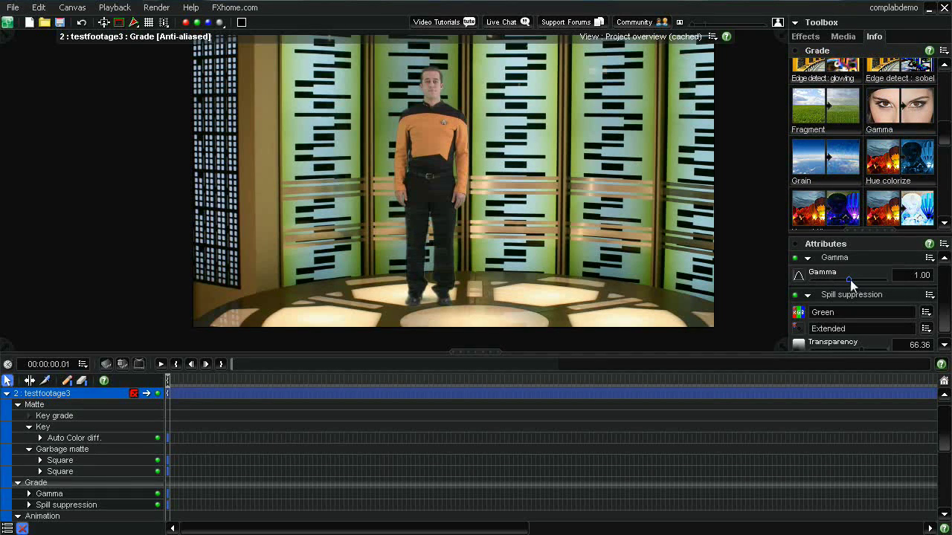
Fine-tune the crewman's Gamma grade to 0.97, then show the clip's Animation attributes
drag(850, 281, 843, 280)
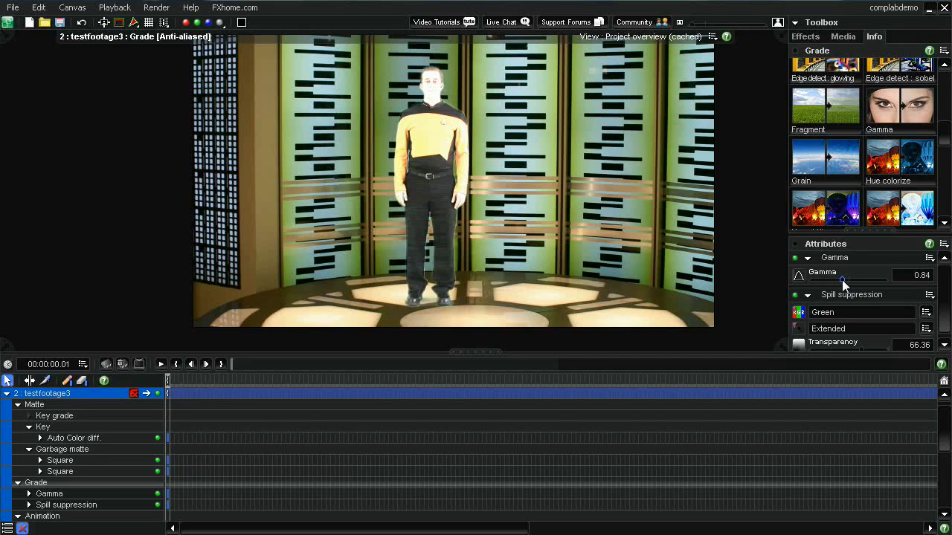
drag(844, 281, 847, 280)
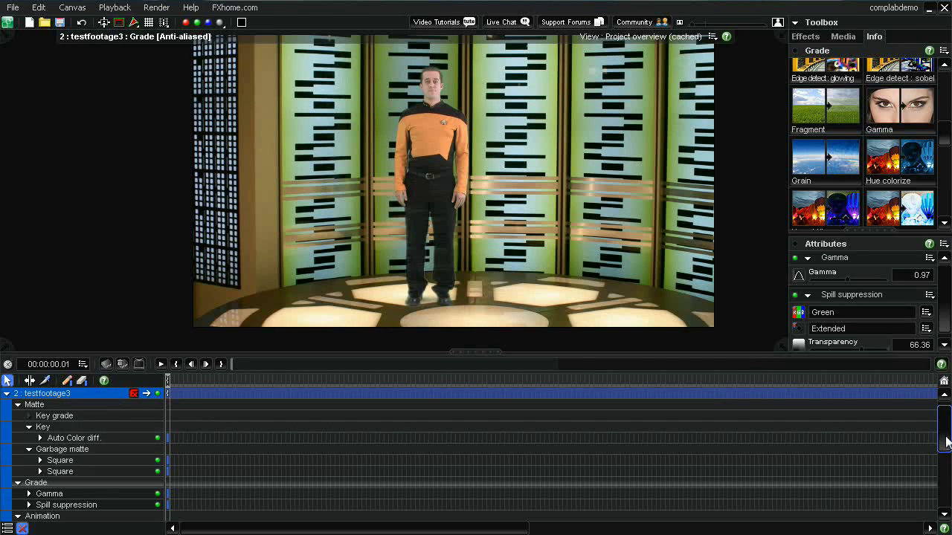
scroll(946, 443, down, 2)
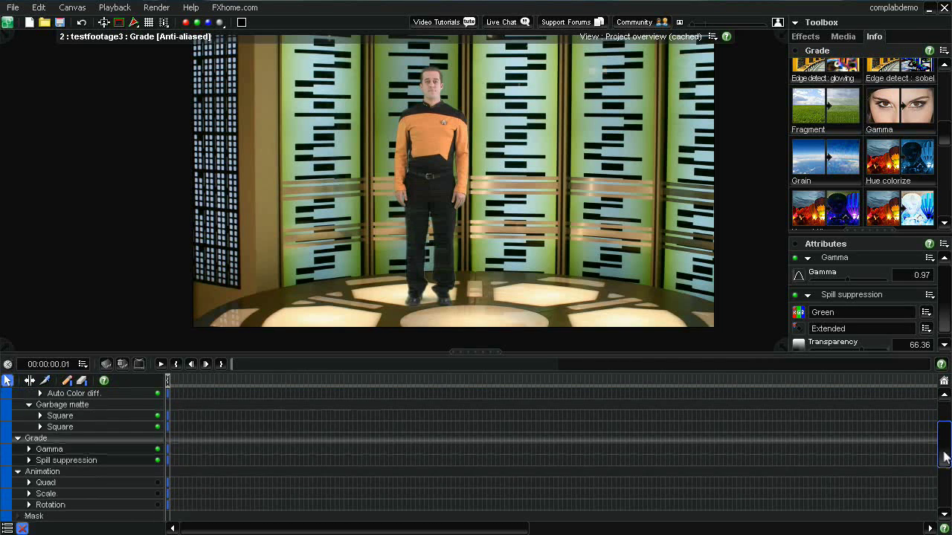
click(42, 471)
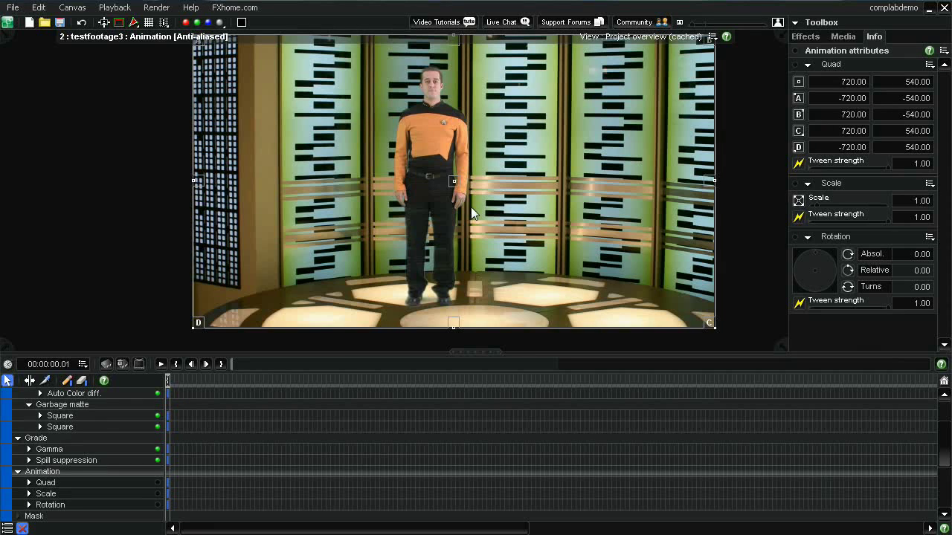
Drag testfootage3's quad up-left so the crewman stands on the transporter pad
drag(456, 181, 424, 171)
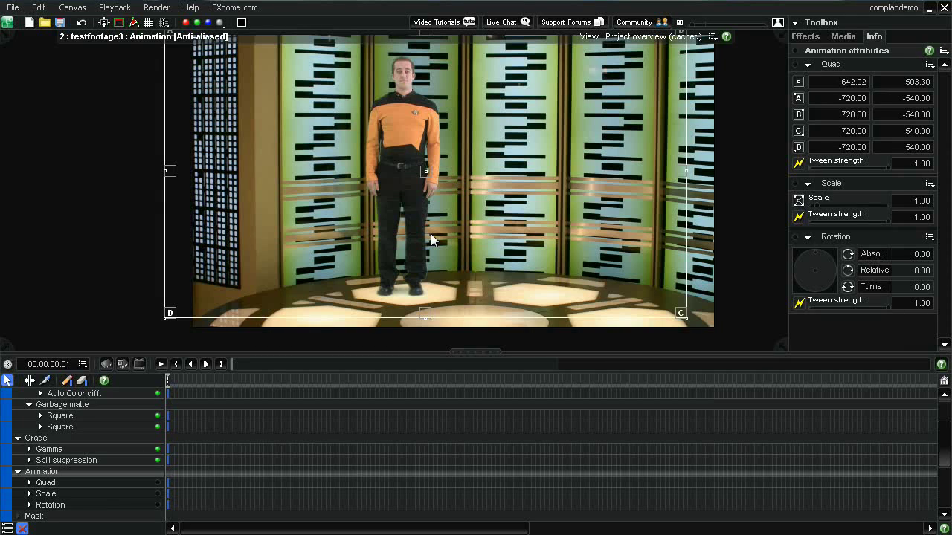
drag(946, 457, 946, 425)
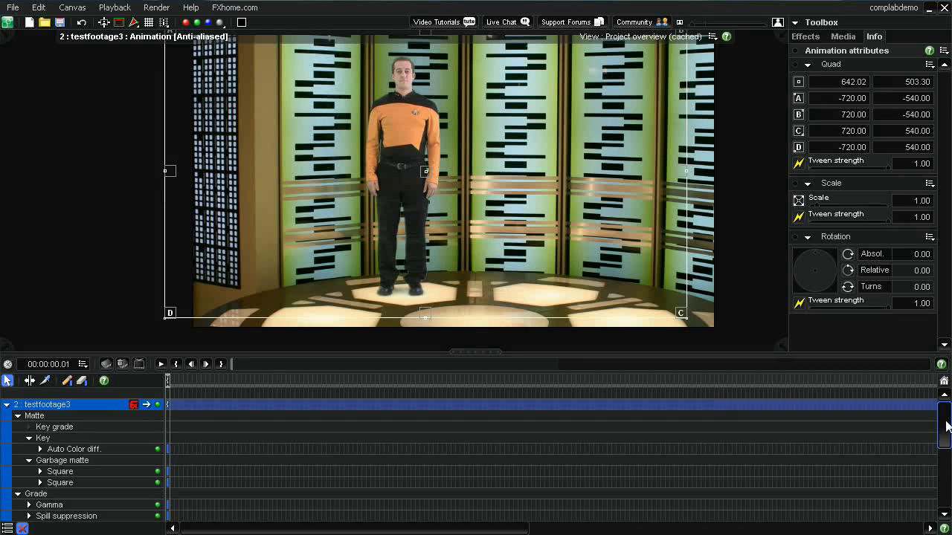
Collapse the track effect trees and duplicate testfootage3 with Ctrl+D
click(6, 407)
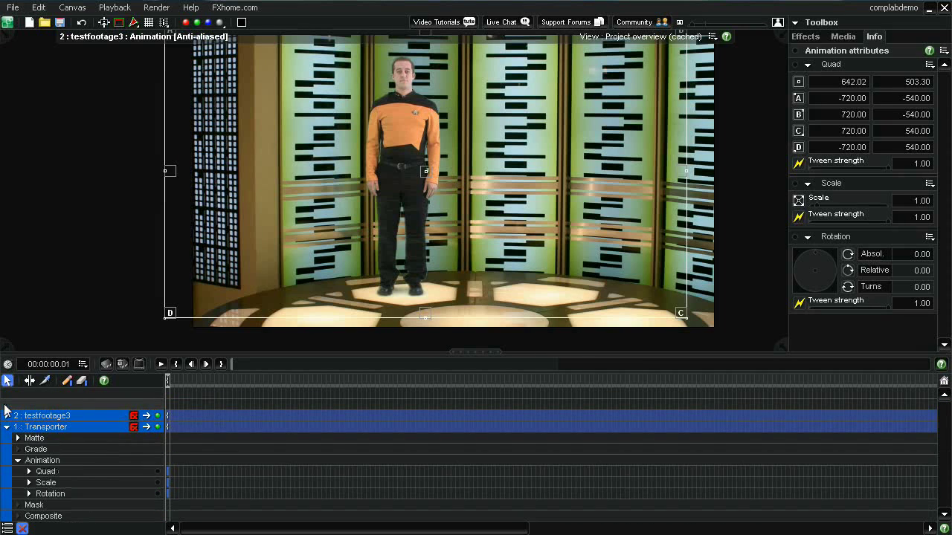
click(6, 427)
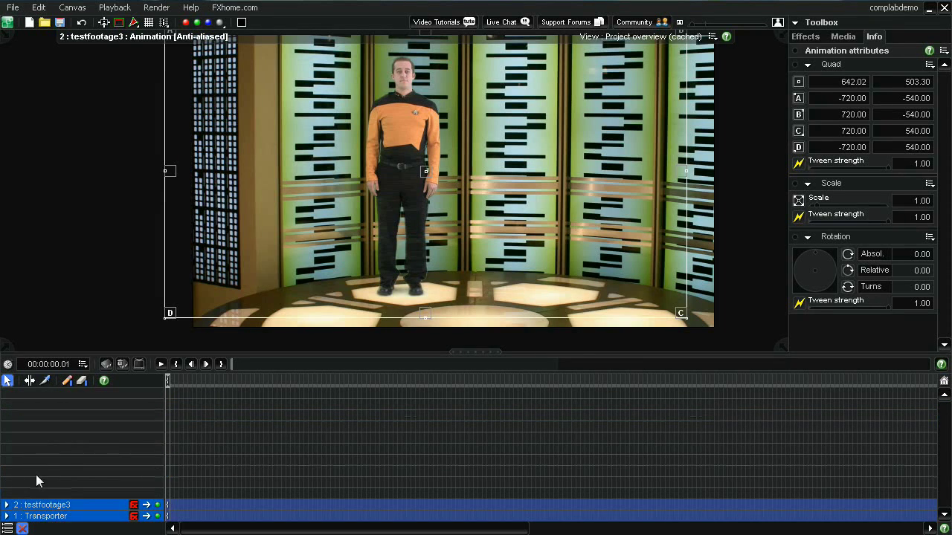
click(62, 508)
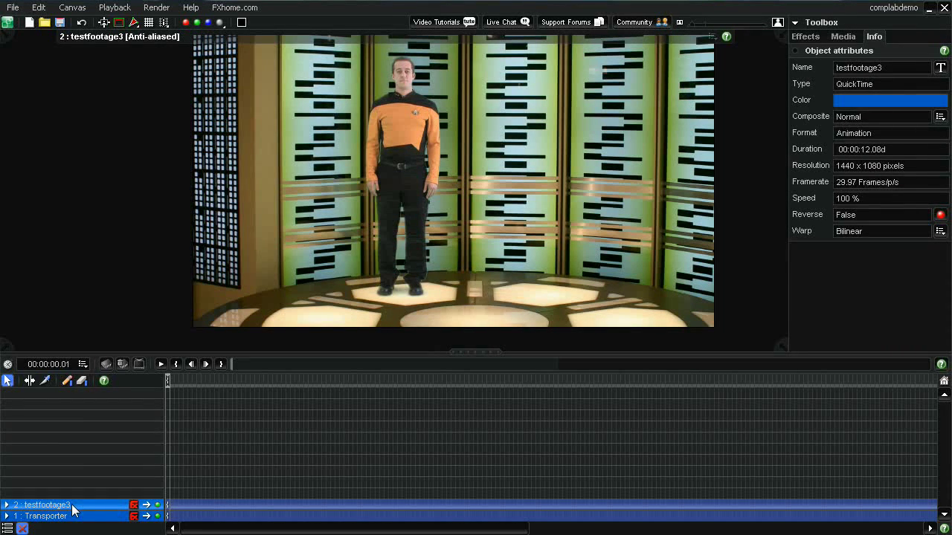
key(ctrl+d)
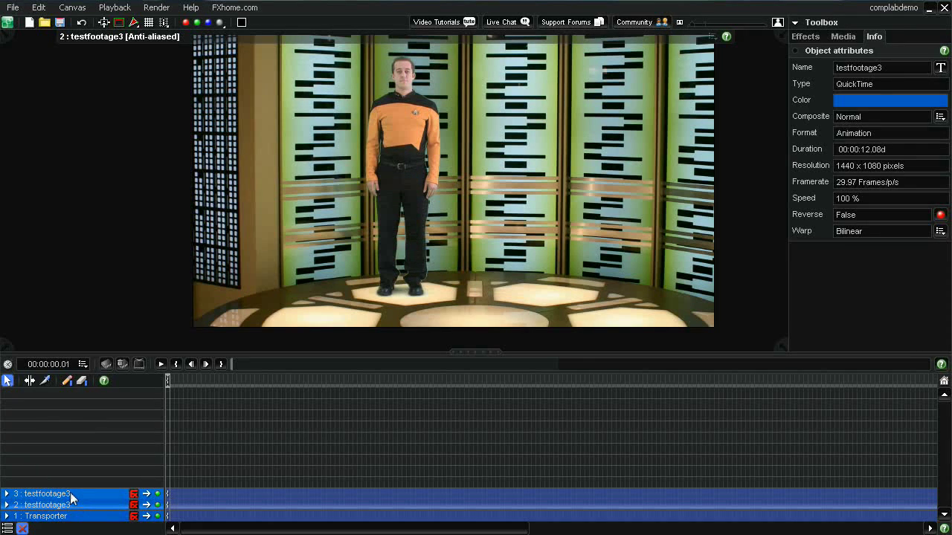
Rename the duplicated track to 'shadow'
right_click(72, 499)
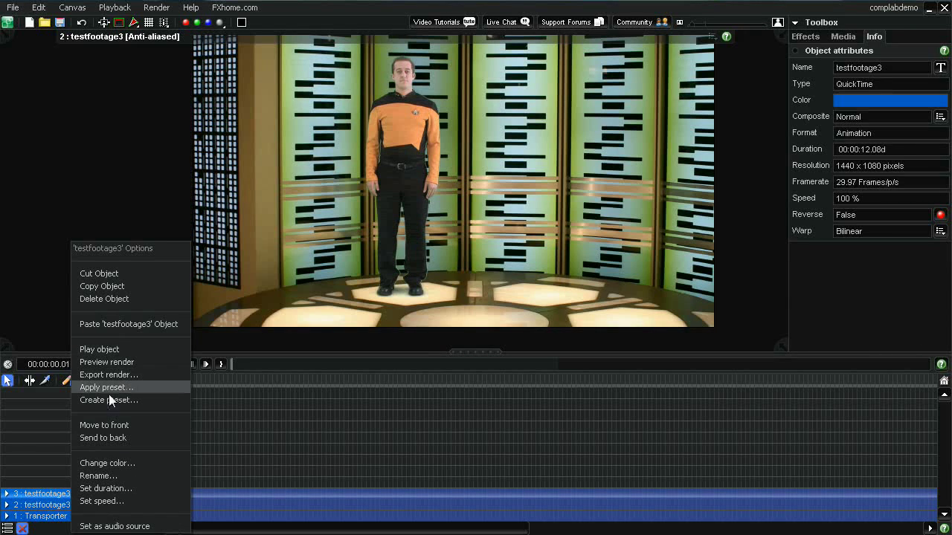
click(109, 476)
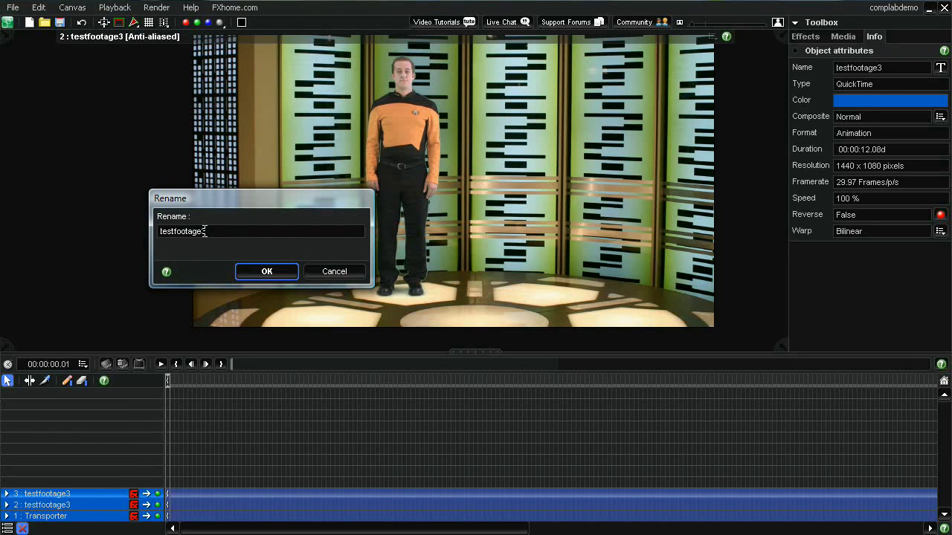
drag(212, 231, 147, 237)
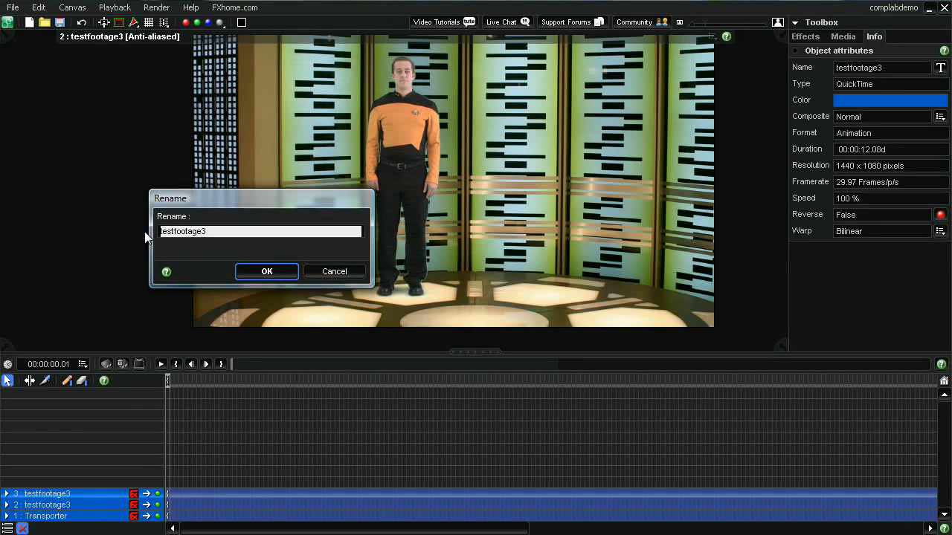
text(shadow)
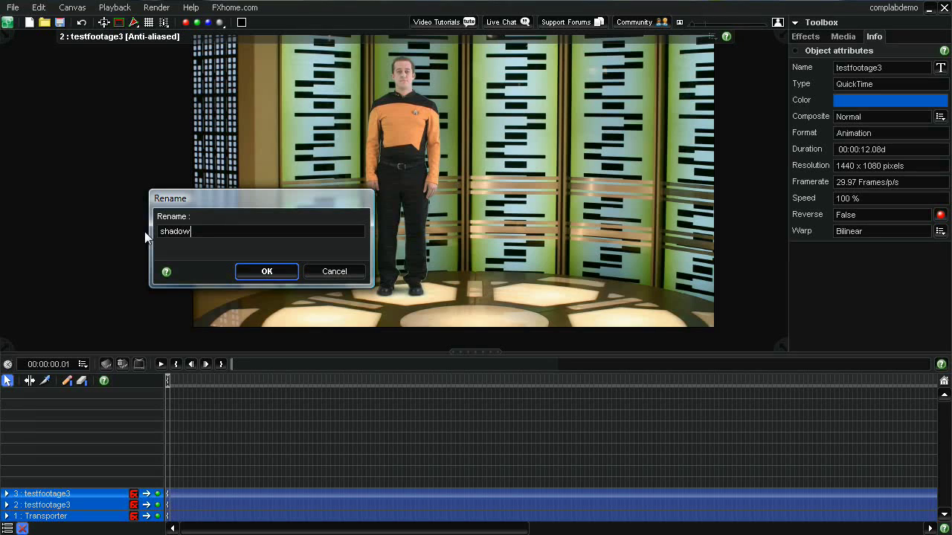
click(271, 273)
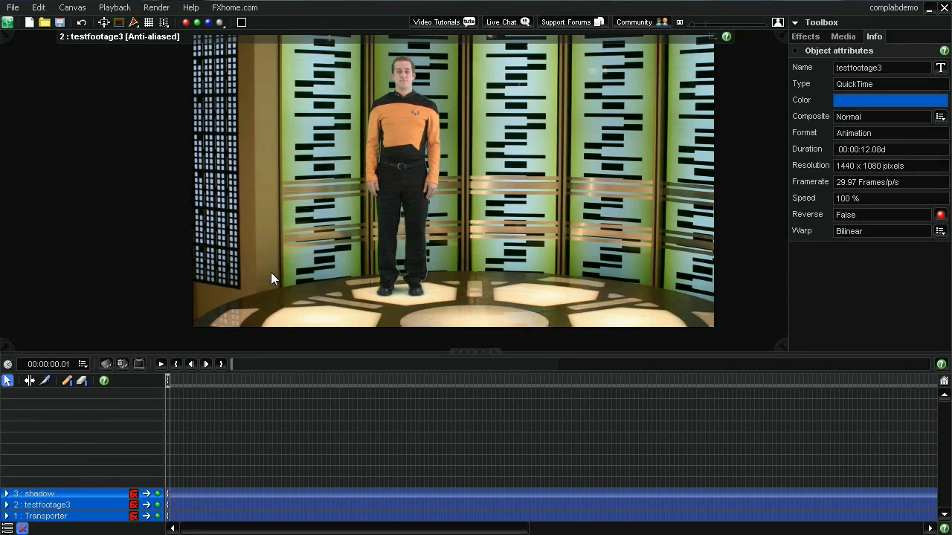
Add a Lightness HLS grade to the shadow track
click(6, 495)
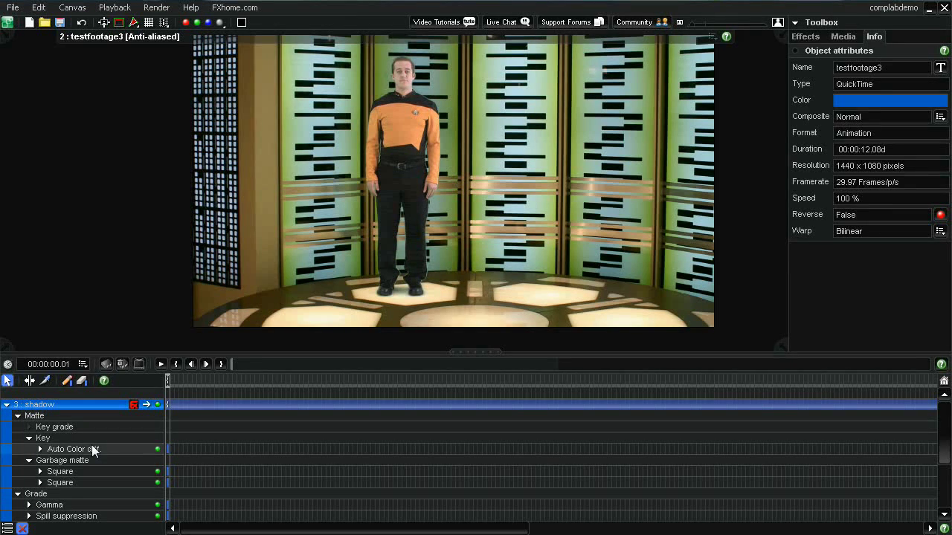
click(62, 492)
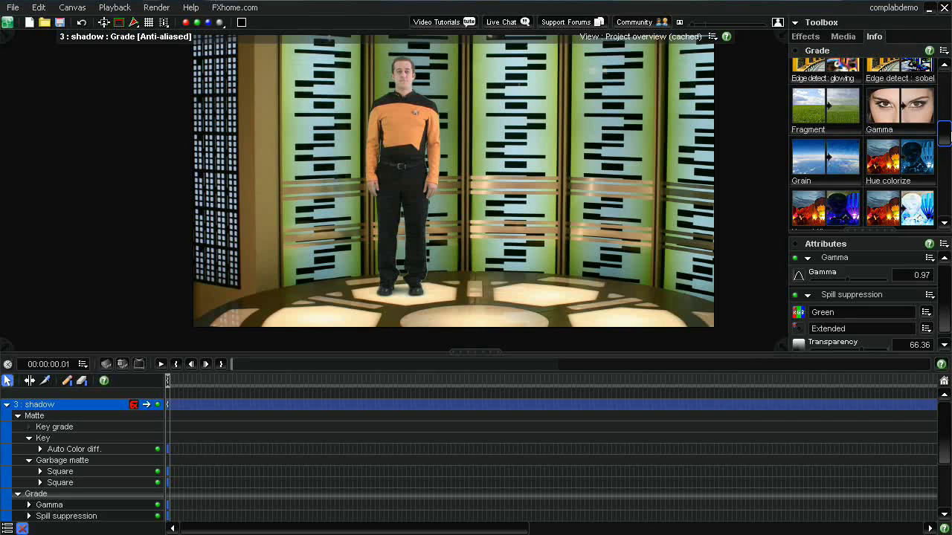
mouse_move(947, 136)
mouse_down()
mouse_move(949, 87)
mouse_move(948, 152)
mouse_up()
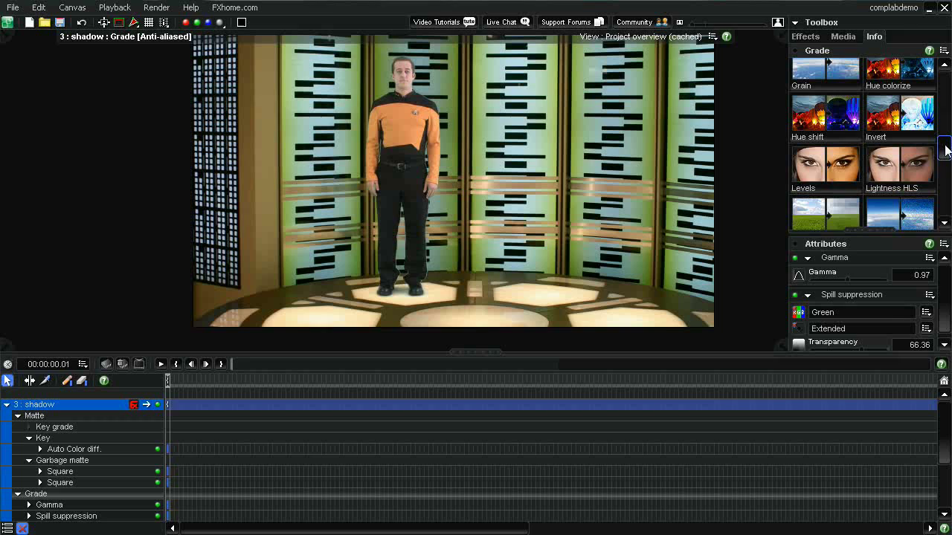
double_click(907, 170)
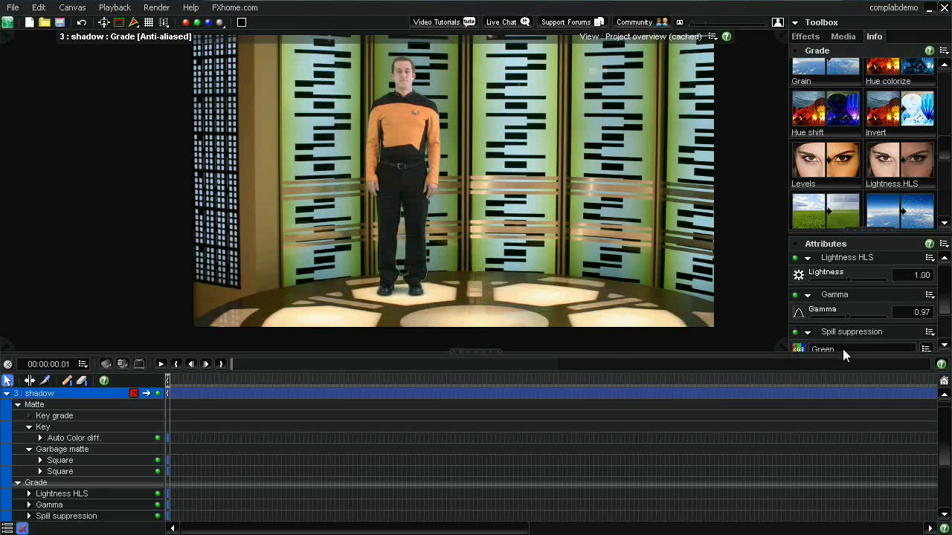
Move Lightness HLS below Spill suppression and drop its Lightness to 0
scroll(837, 290, down, 2)
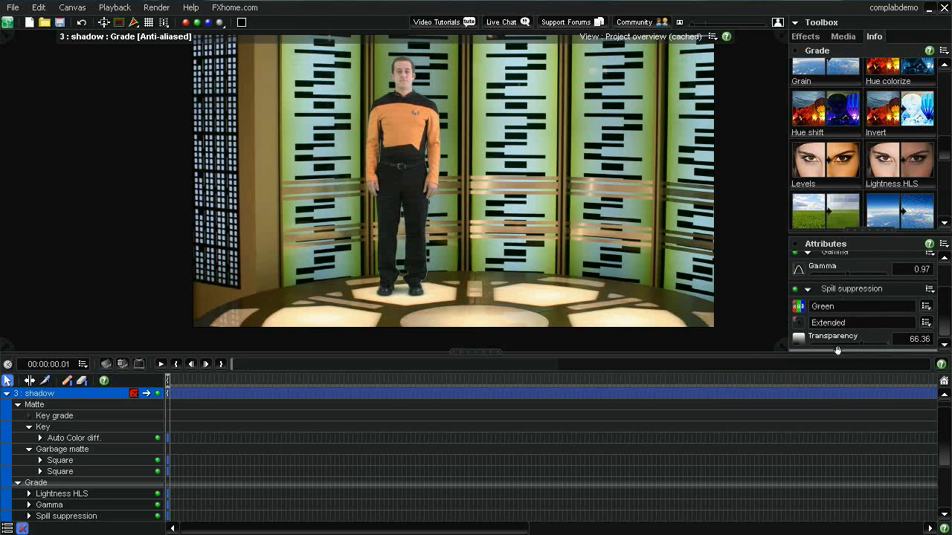
drag(837, 353, 826, 357)
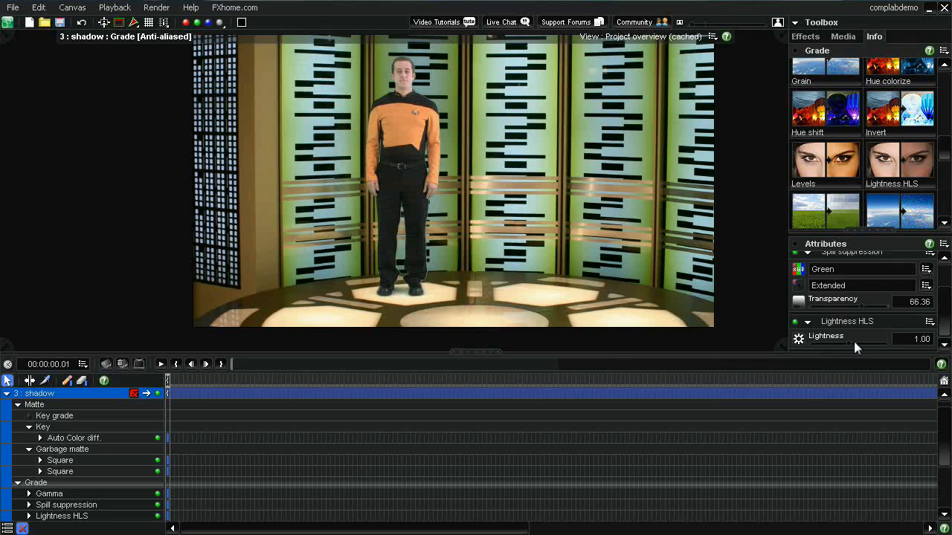
drag(852, 341, 807, 342)
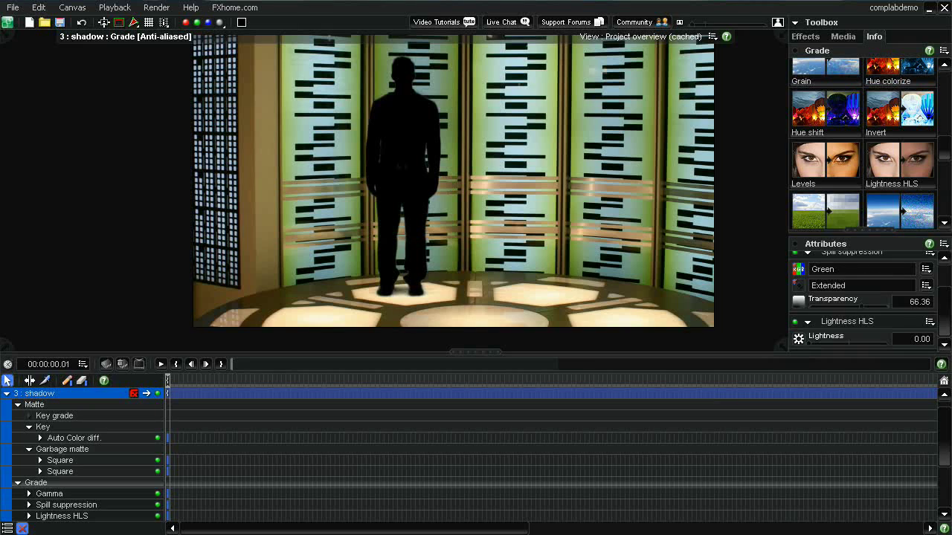
scroll(946, 441, down, 1)
scroll(946, 441, down, 3)
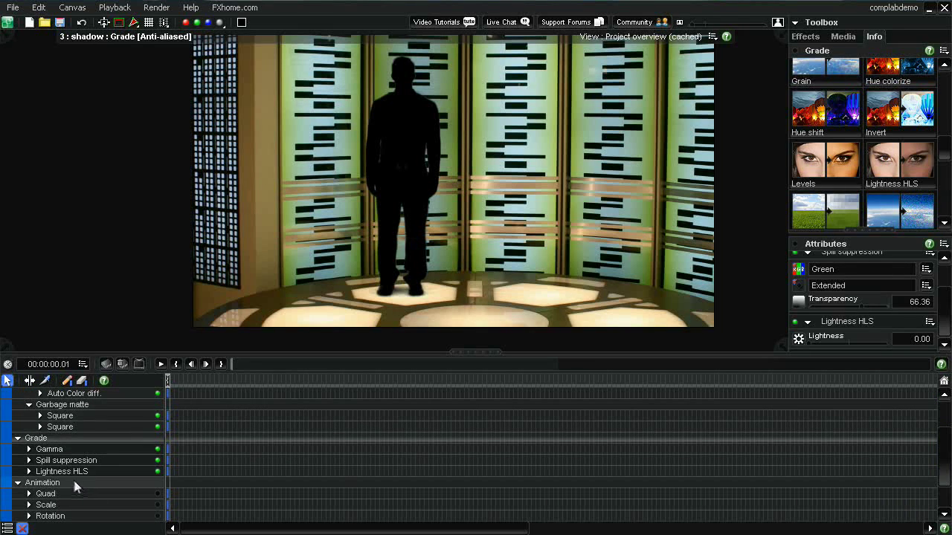
click(74, 483)
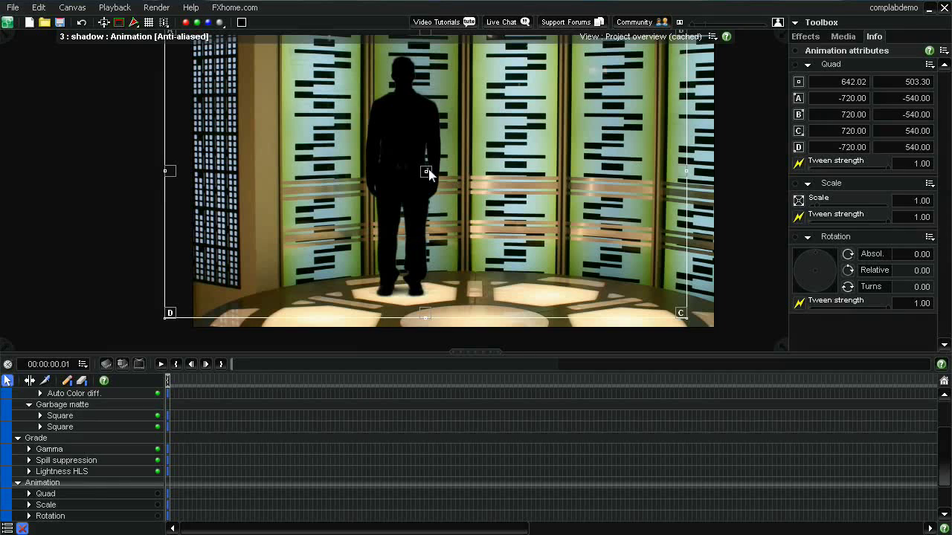
drag(429, 175, 458, 175)
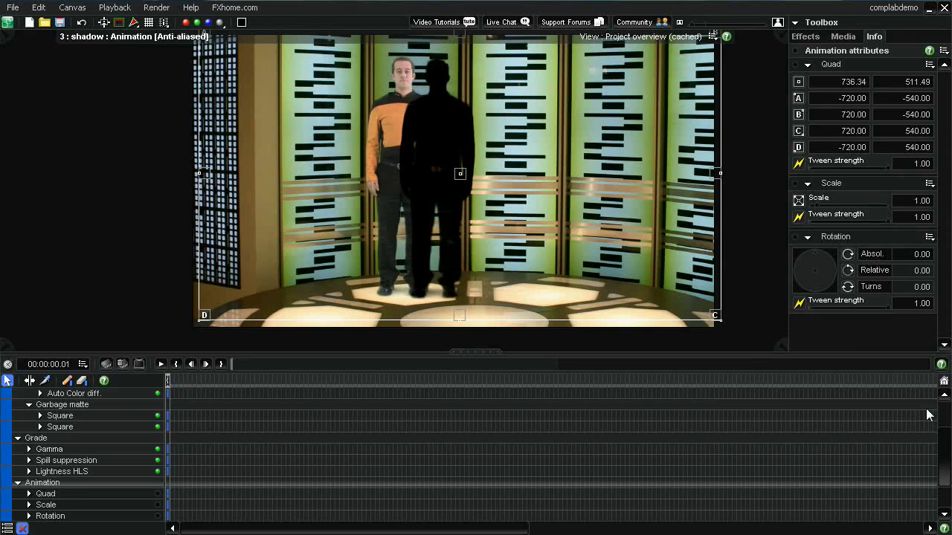
scroll(946, 461, up, 3)
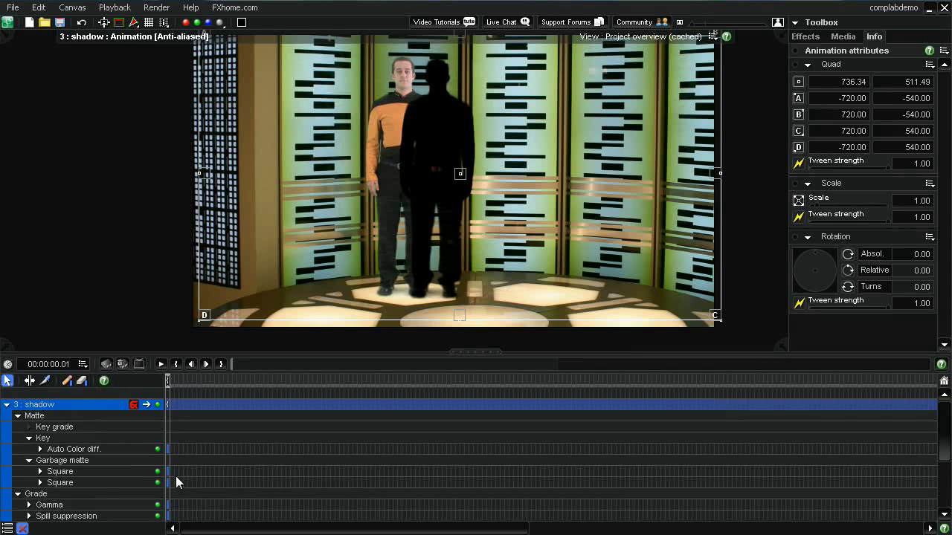
click(35, 494)
Add a Transparency grade to the shadow layer and set it to 42.99
scroll(943, 160, down, 3)
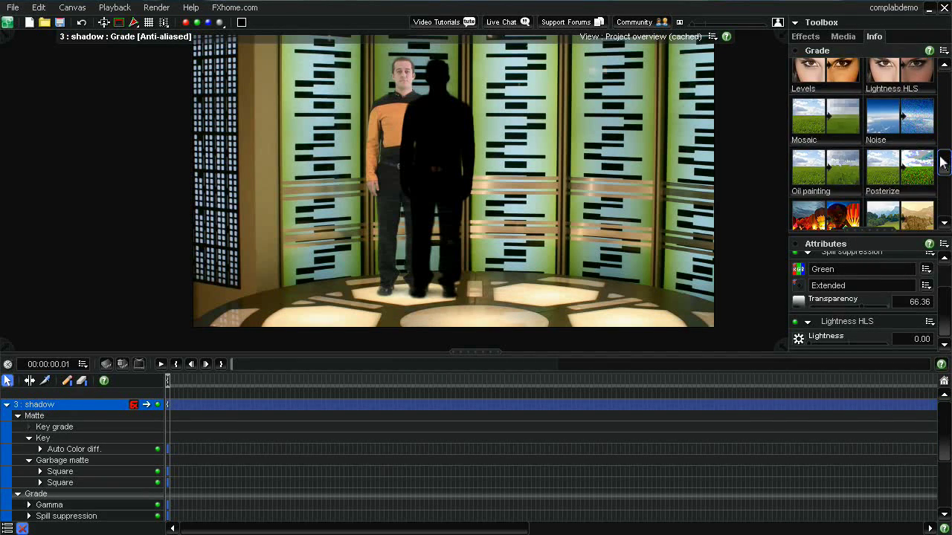
drag(943, 162, 939, 197)
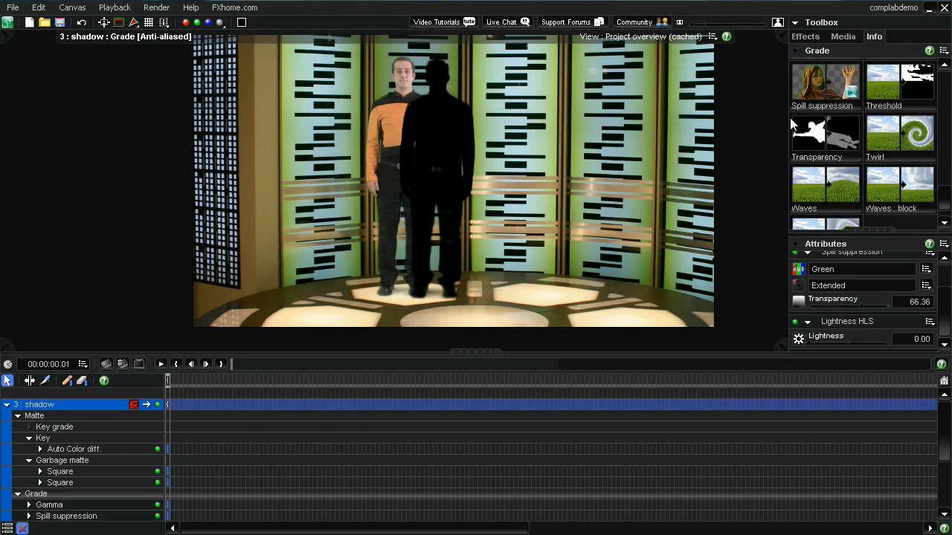
double_click(821, 133)
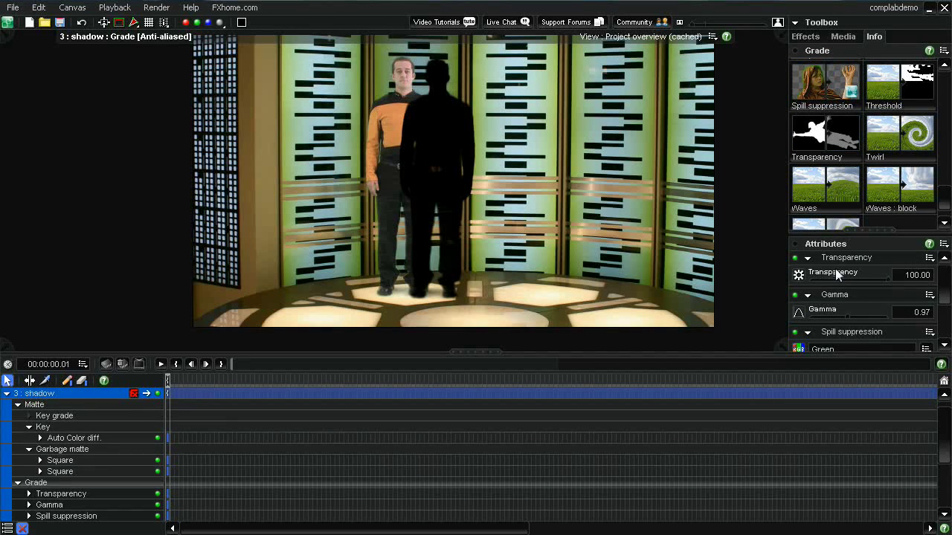
scroll(834, 268, down, 3)
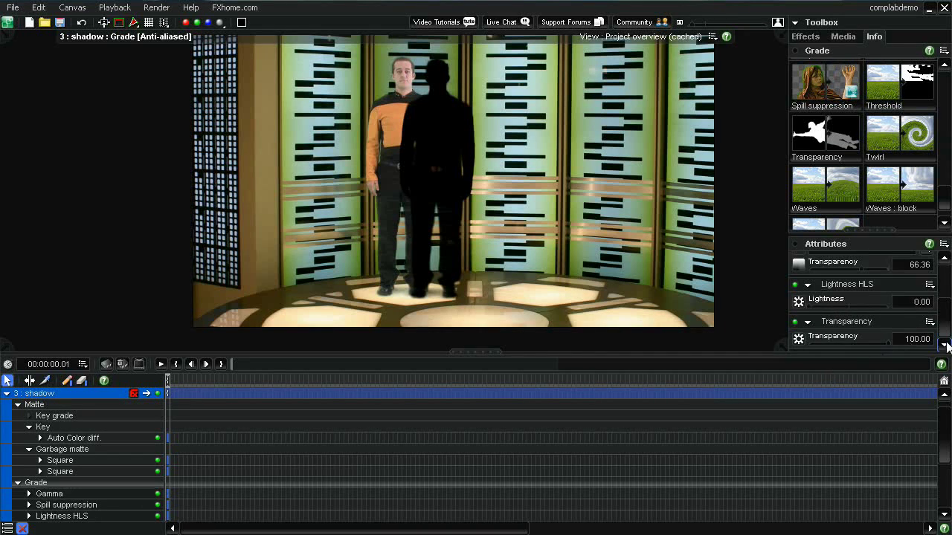
drag(888, 343, 844, 343)
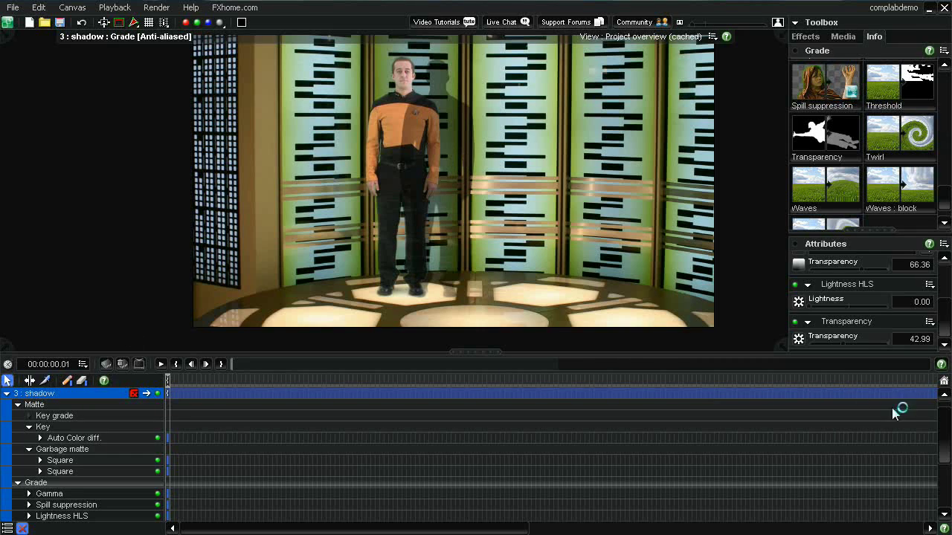
drag(943, 455, 943, 441)
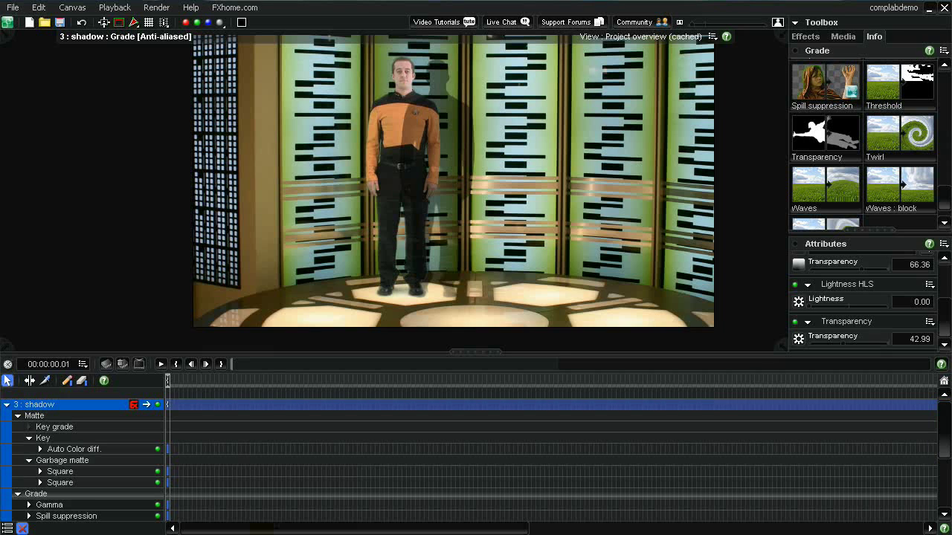
Add Blur : gaussian below Transparency on the shadow, trying strengths 32 and 37 before returning to 0
scroll(863, 141, up, 10)
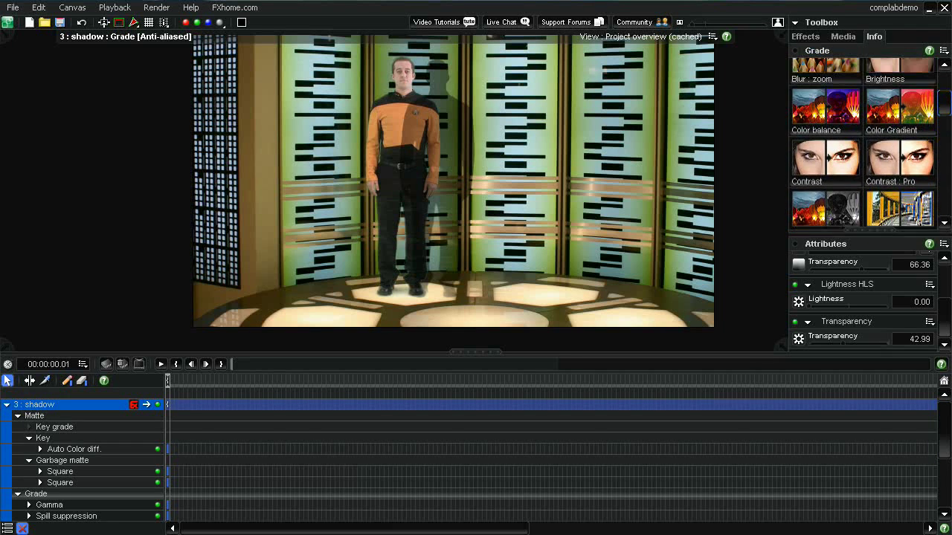
scroll(862, 141, up, 5)
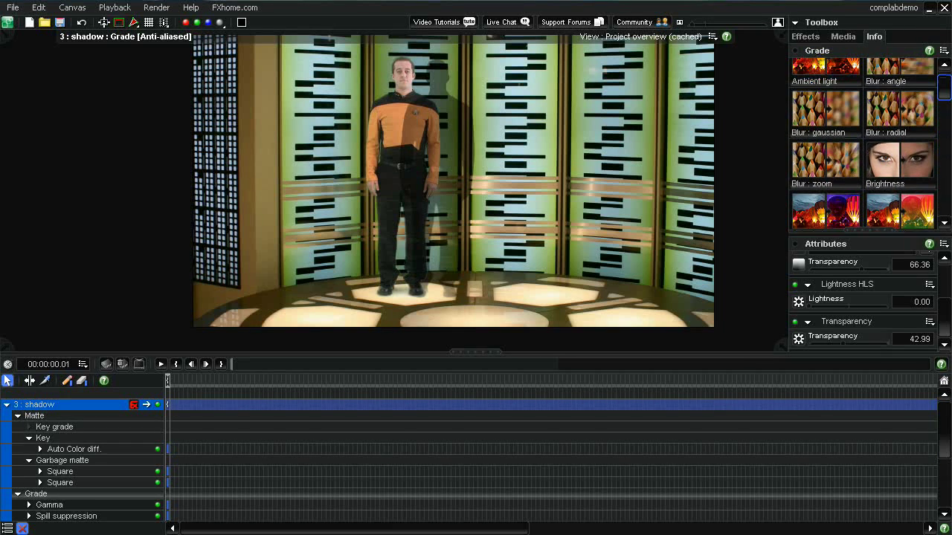
double_click(833, 132)
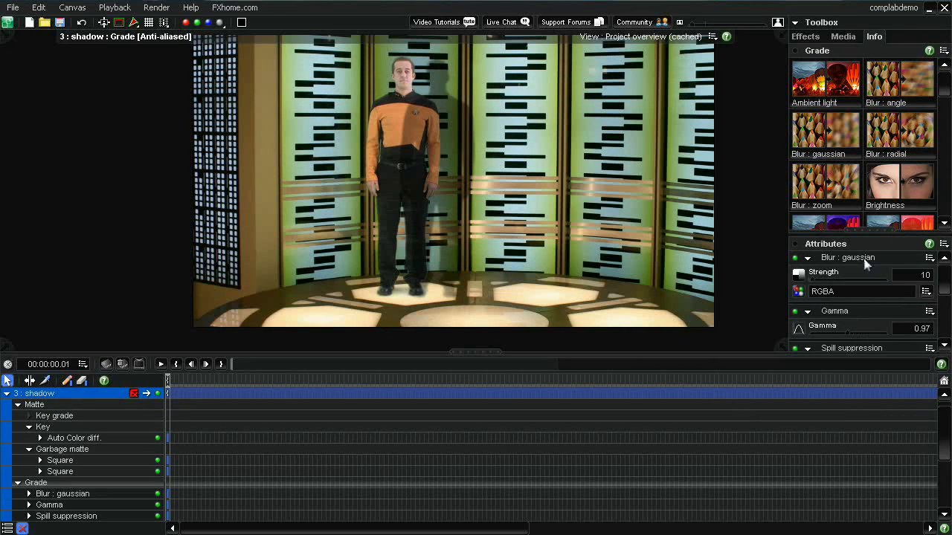
scroll(855, 267, down, 5)
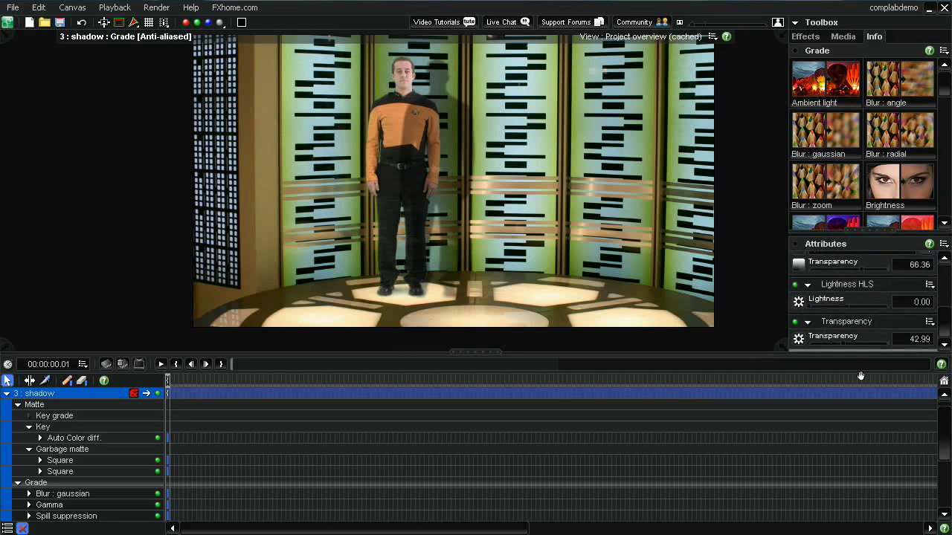
drag(861, 376, 934, 363)
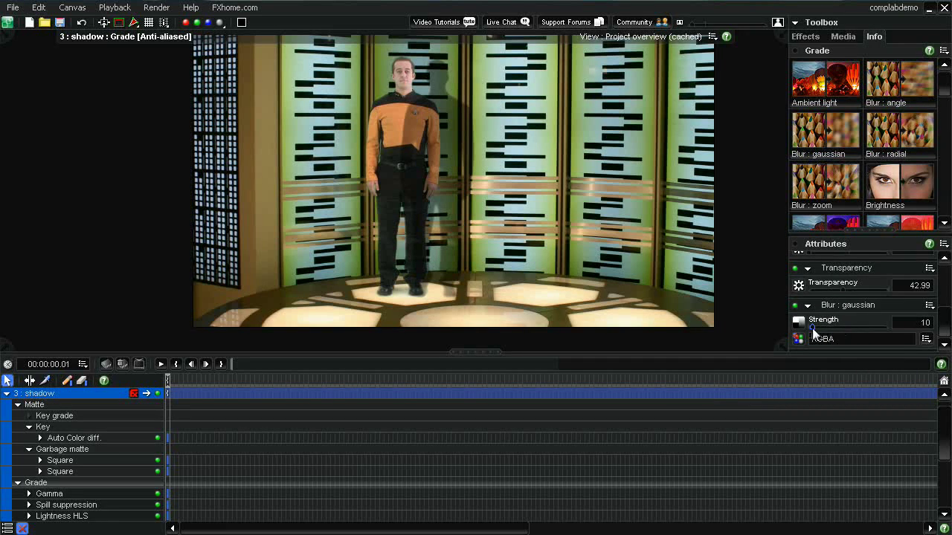
drag(813, 329, 821, 328)
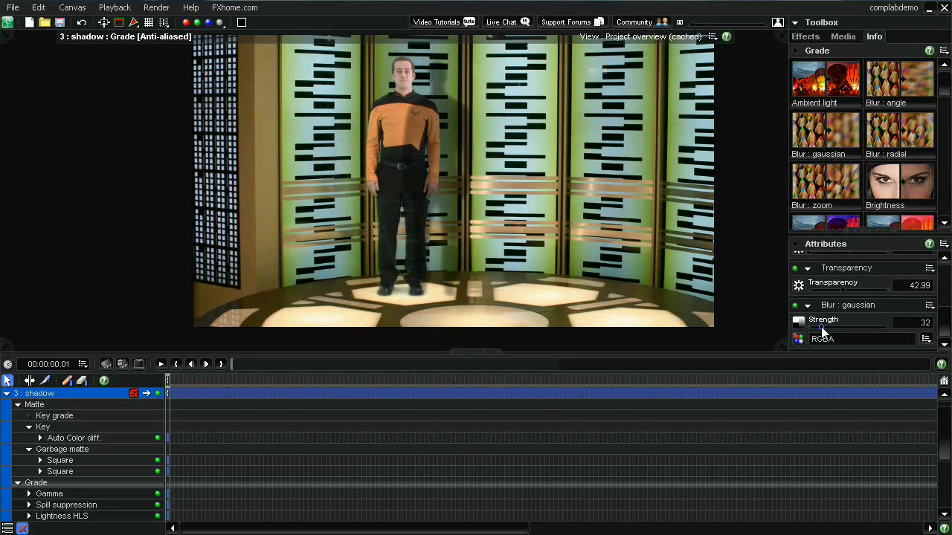
drag(821, 330, 823, 332)
drag(824, 332, 809, 328)
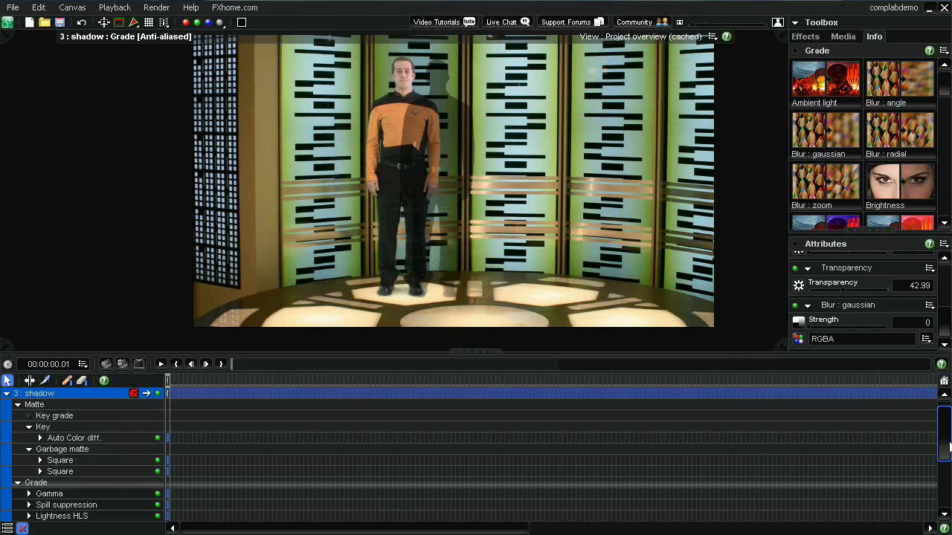
Zoom the viewer out and flip the shadow's quad upside down below the frame
drag(944, 415, 943, 473)
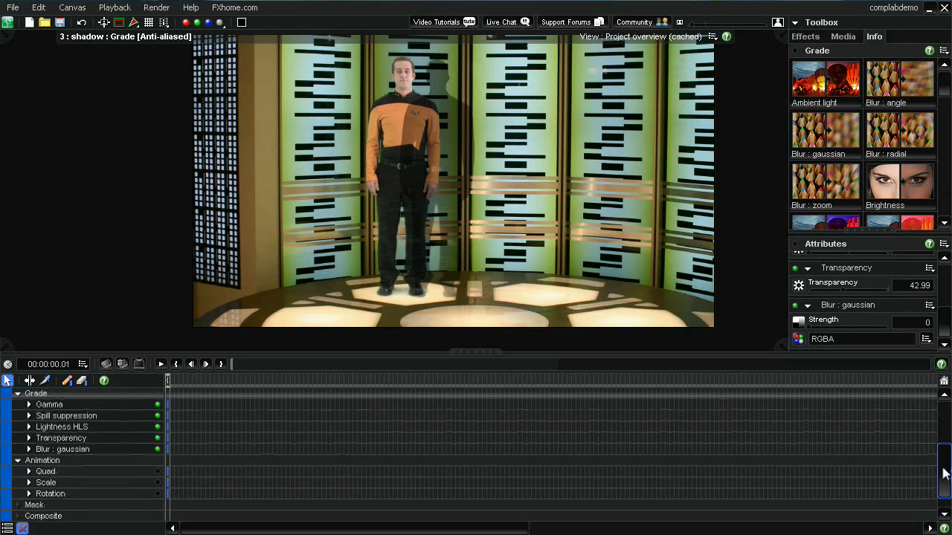
click(44, 462)
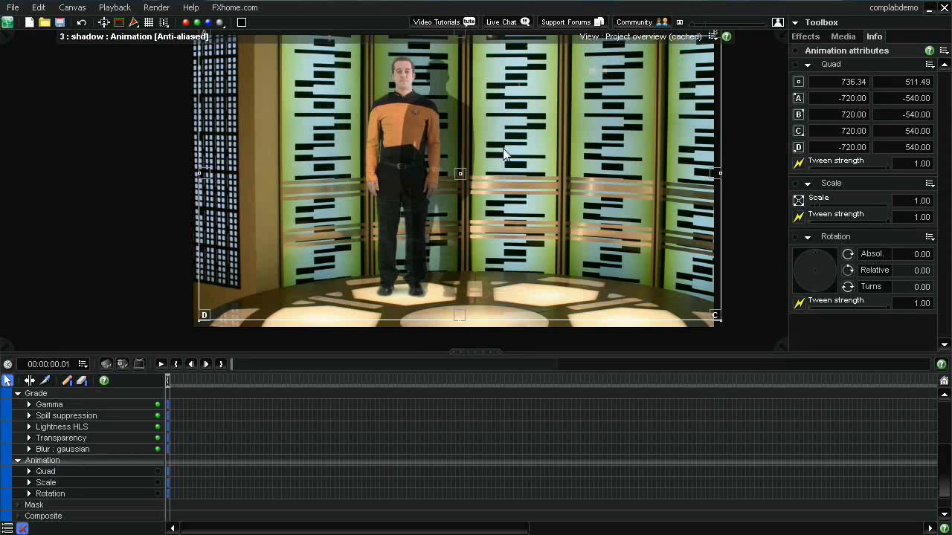
click(691, 25)
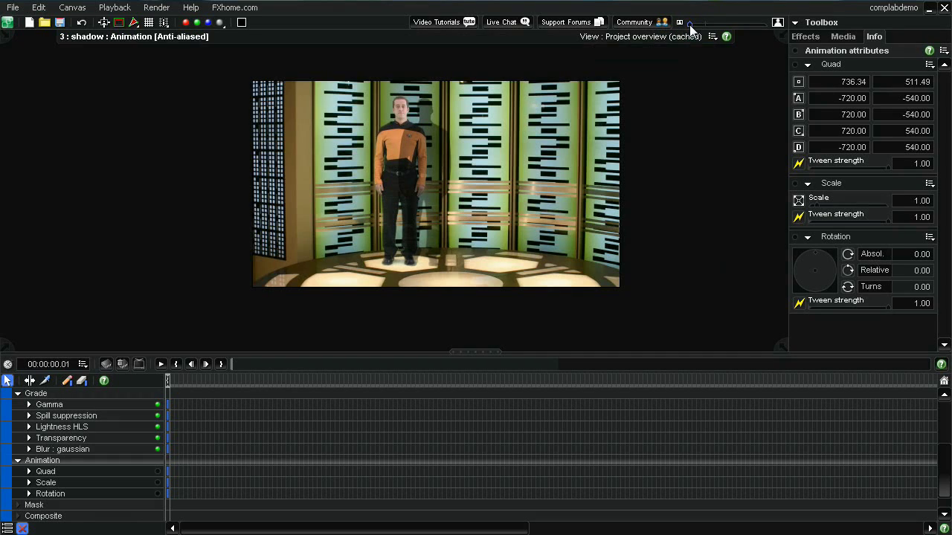
mouse_move(419, 196)
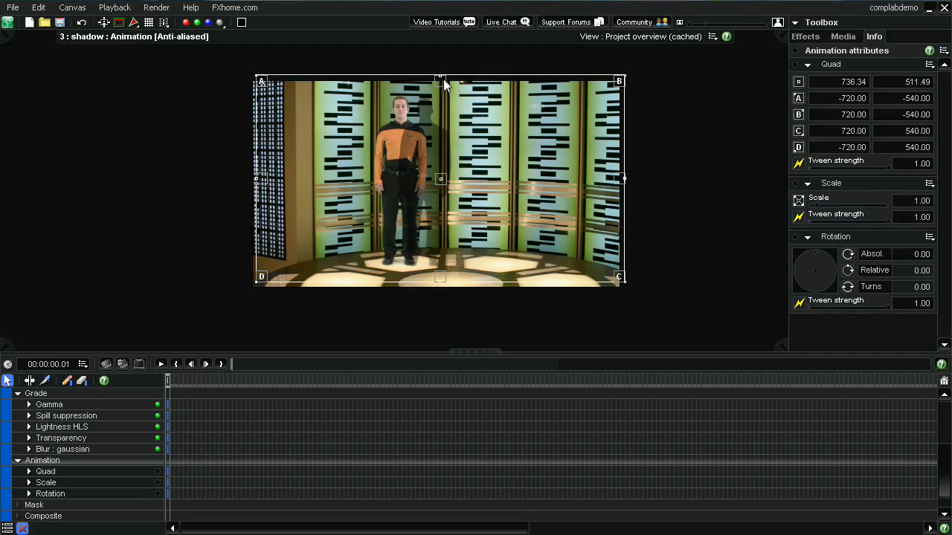
drag(447, 98, 521, 333)
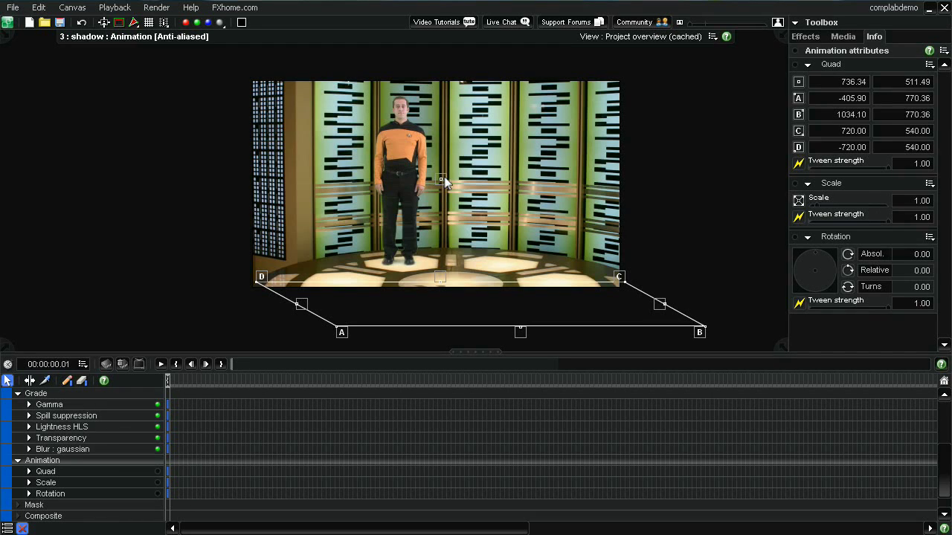
Move the flipped shadow up so it lines up with the crewman's feet
drag(444, 178, 410, 164)
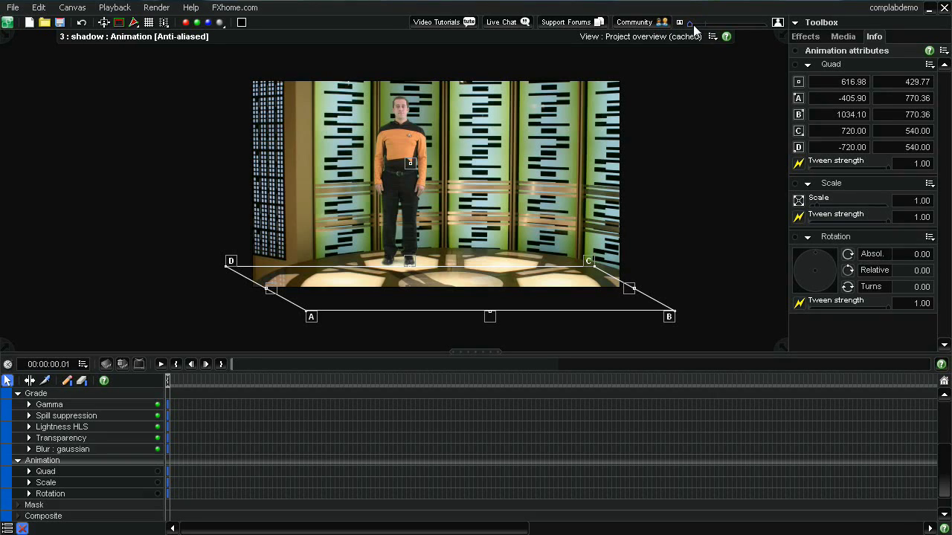
drag(691, 30, 693, 31)
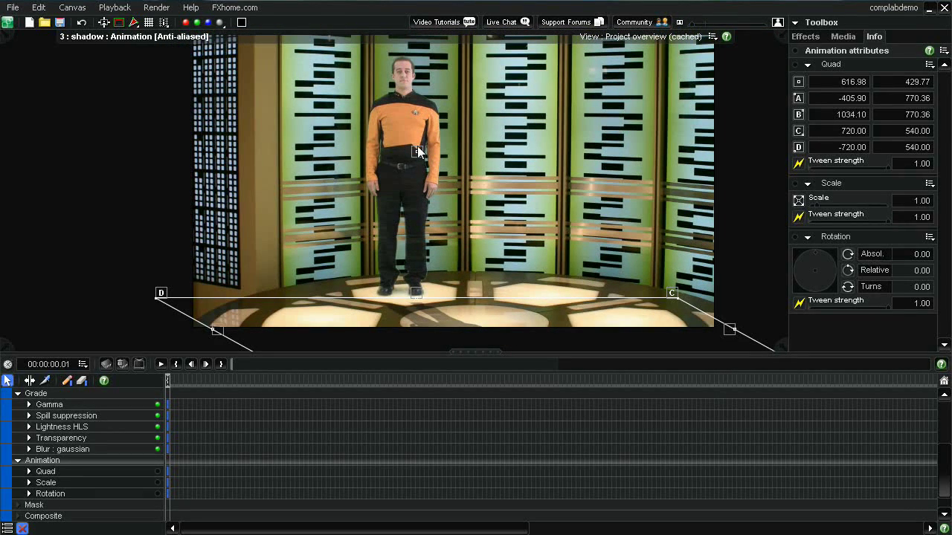
drag(418, 147, 414, 142)
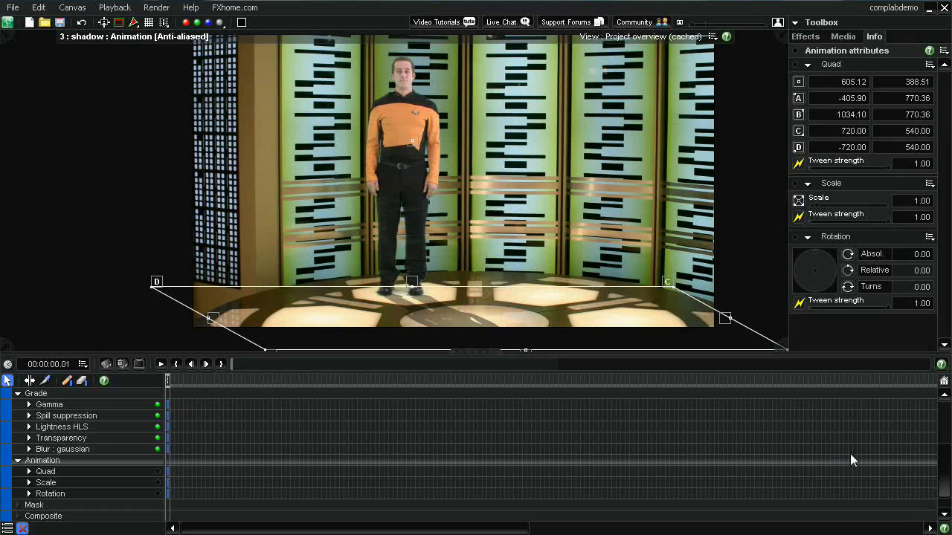
drag(946, 480, 946, 440)
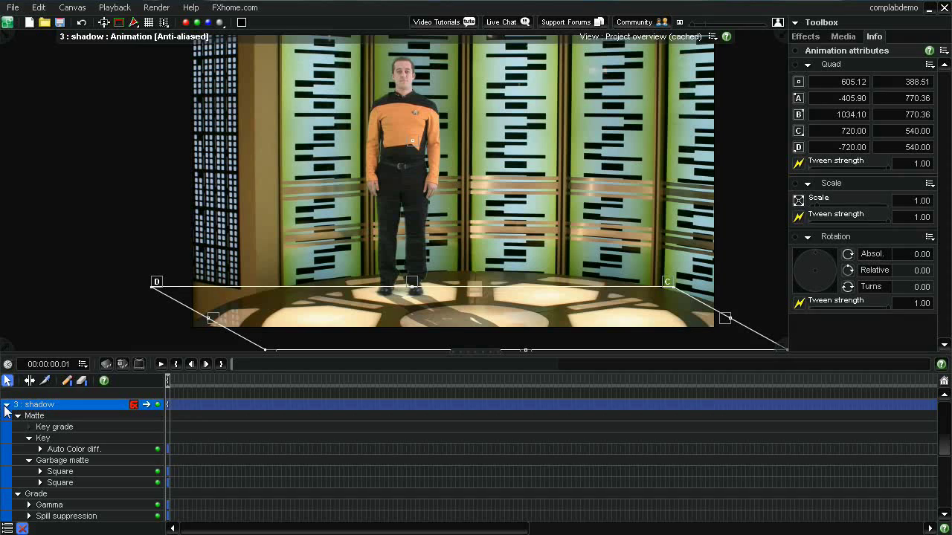
Raise the shadow's Blur : gaussian Strength from 0 through 13 up to 28
click(42, 495)
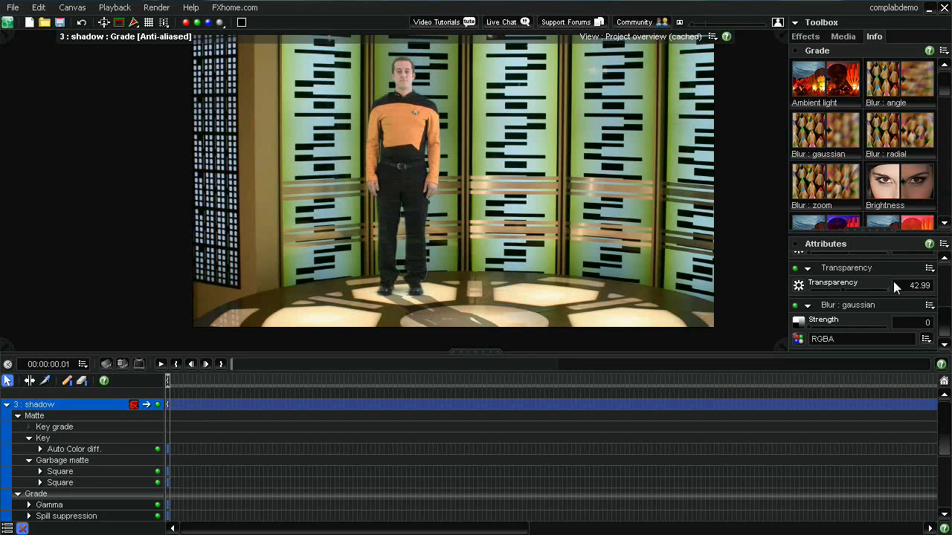
scroll(947, 279, up, 3)
scroll(941, 312, down, 3)
drag(810, 329, 814, 329)
drag(816, 328, 817, 330)
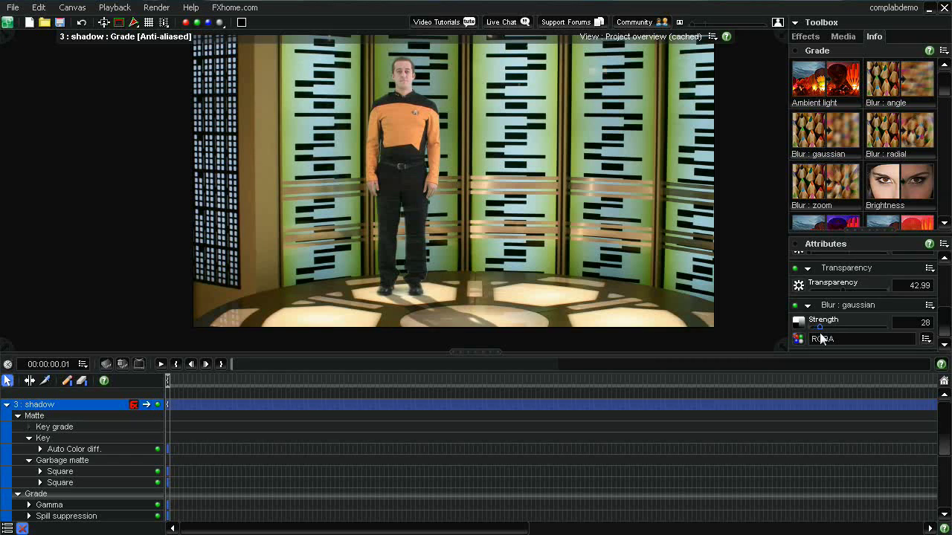